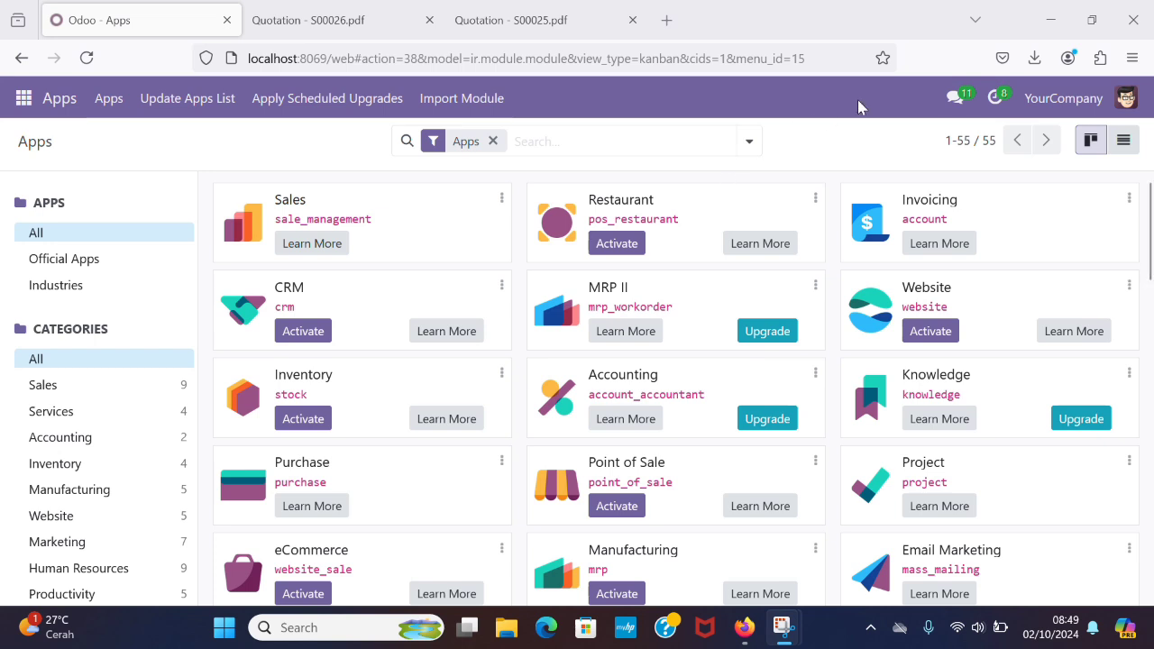
Step: Activate the standard developer mode from the general settings
{"action": "left_click", "coordinate": [15, 104]}
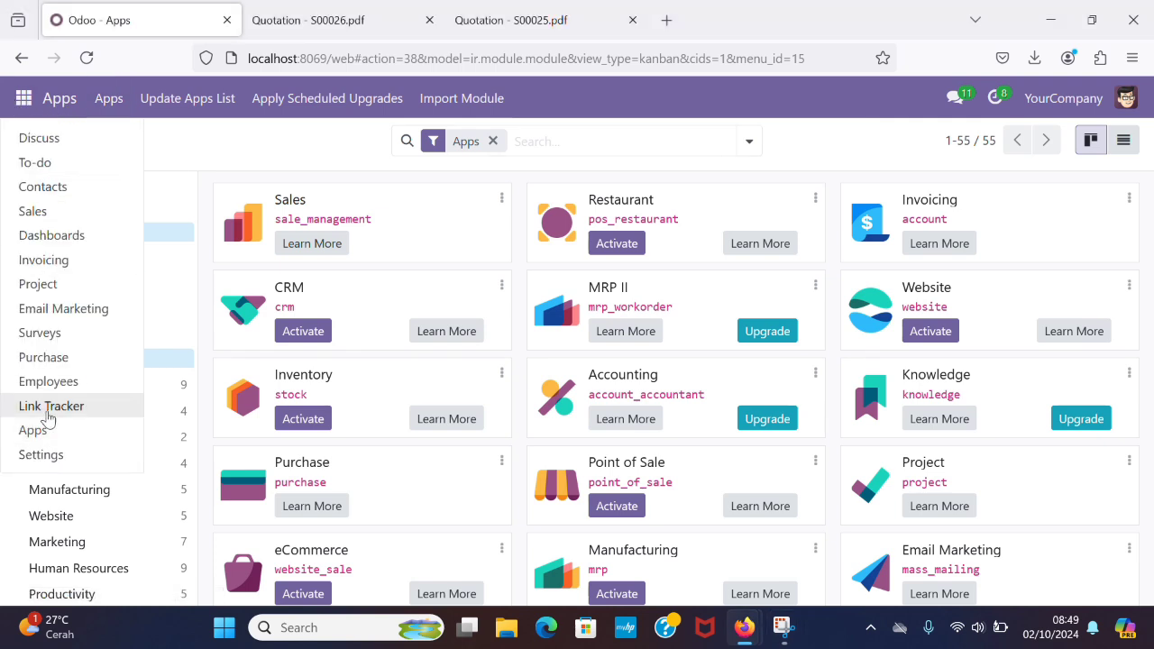
{"action": "left_click", "coordinate": [54, 462]}
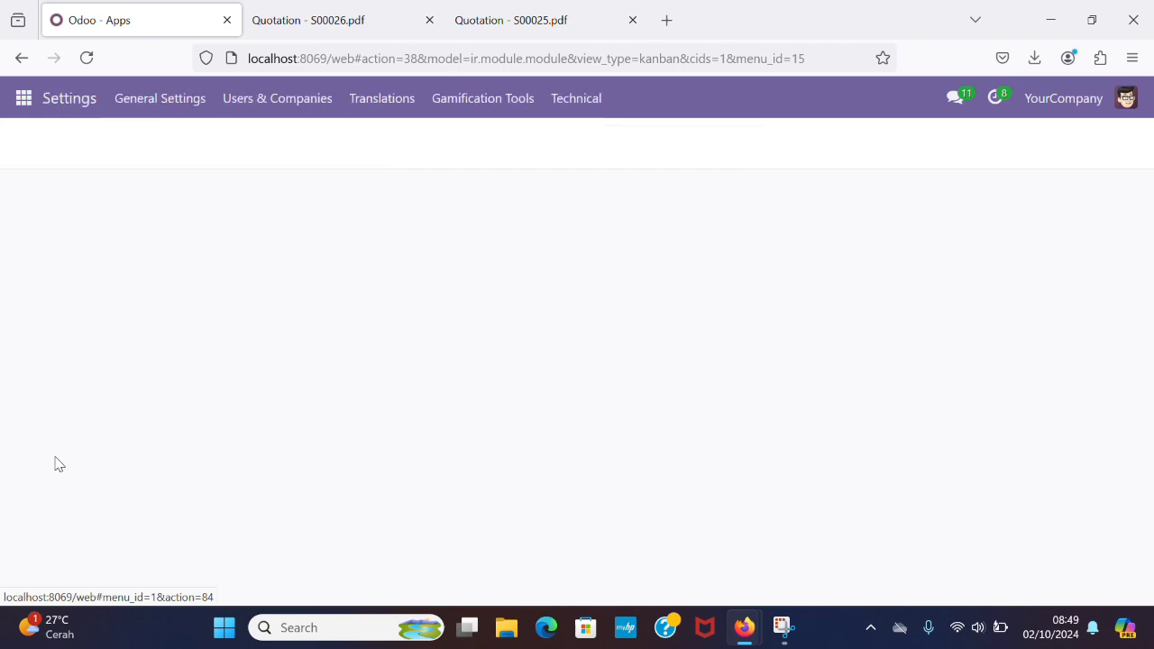
{"action": "scroll", "coordinate": [407, 446], "scroll_direction": "down", "scroll_amount": 20}
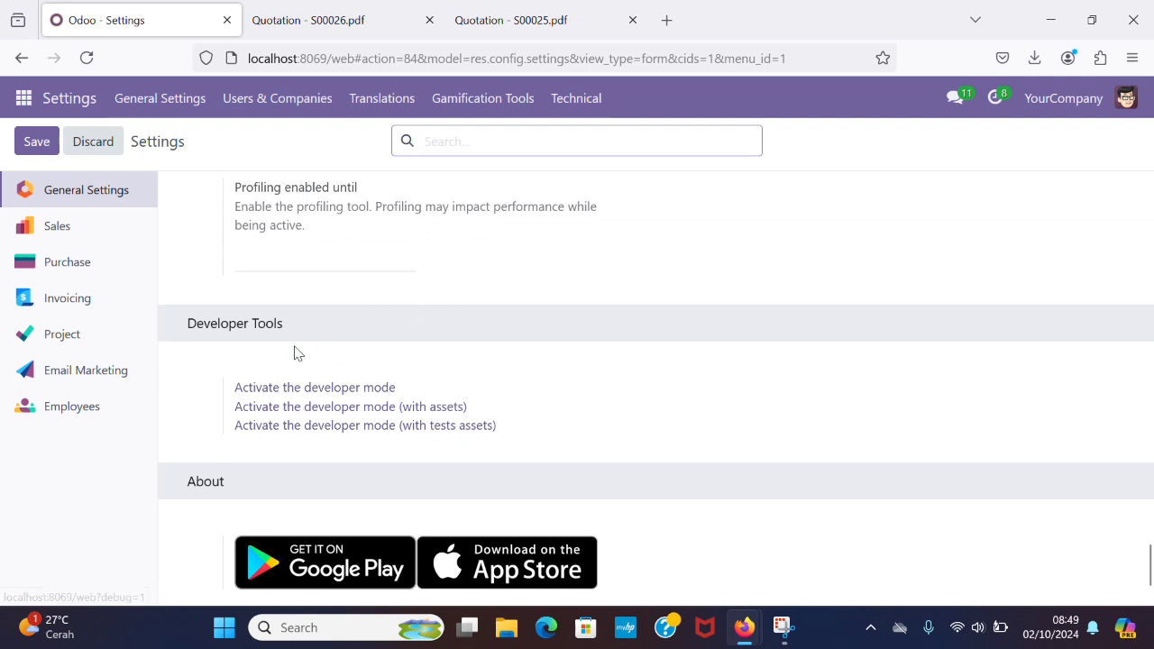
{"action": "left_click", "coordinate": [354, 397]}
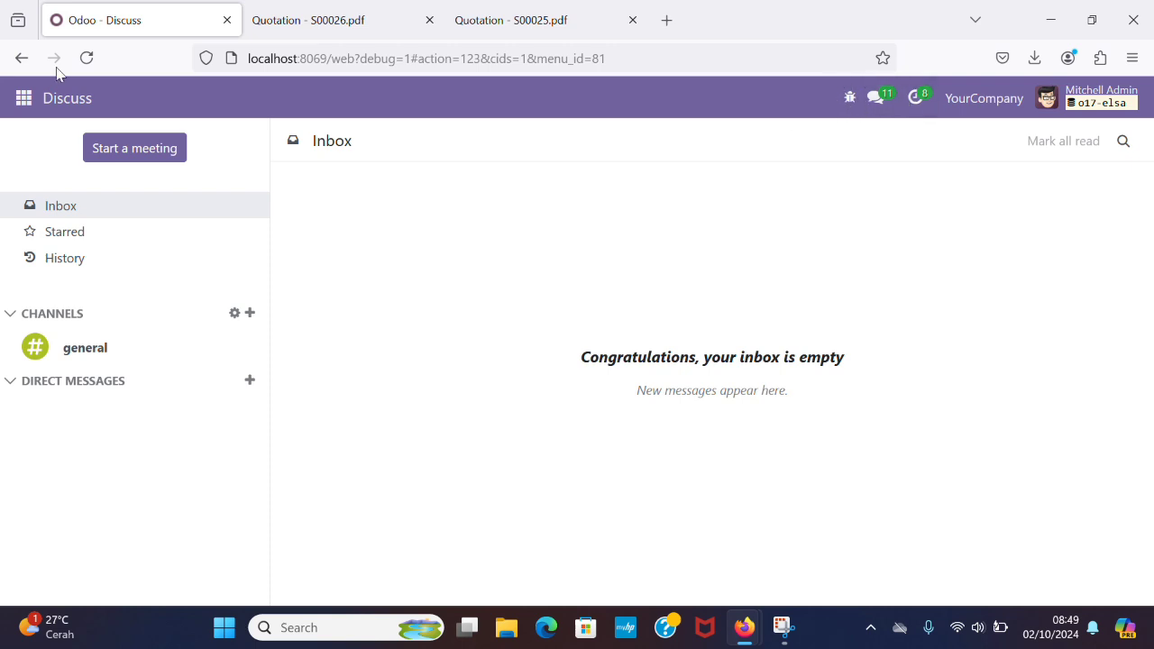
Step: Open the list of installable apps, and start a new quotation in Sales
{"action": "left_click", "coordinate": [18, 99]}
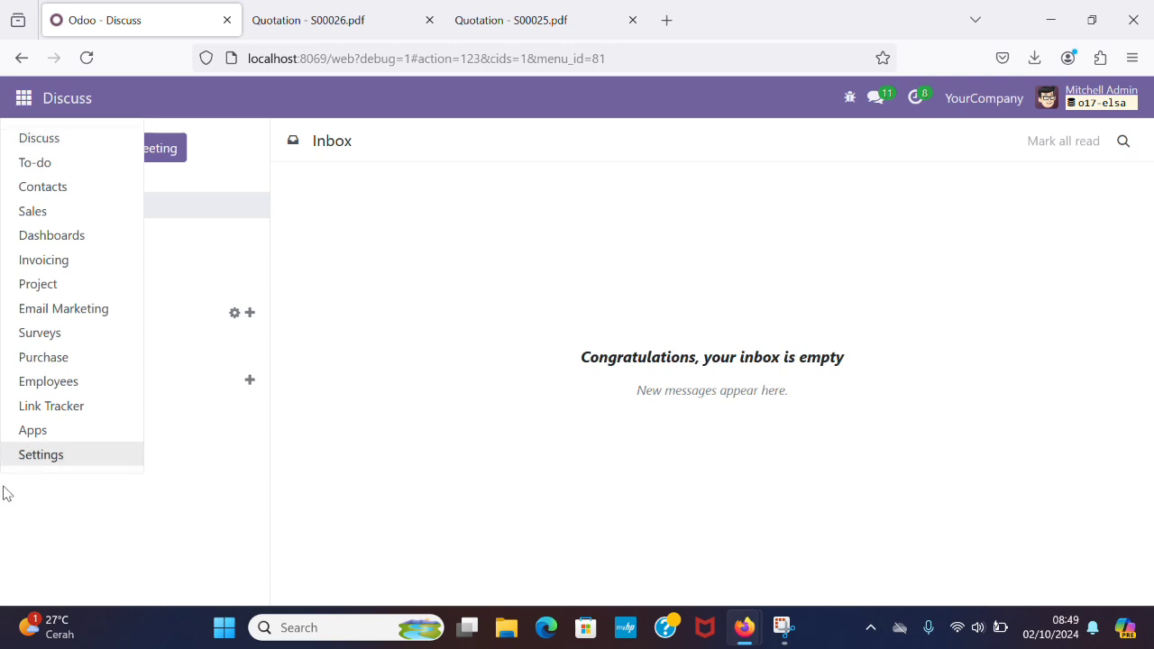
{"action": "left_click", "coordinate": [65, 439]}
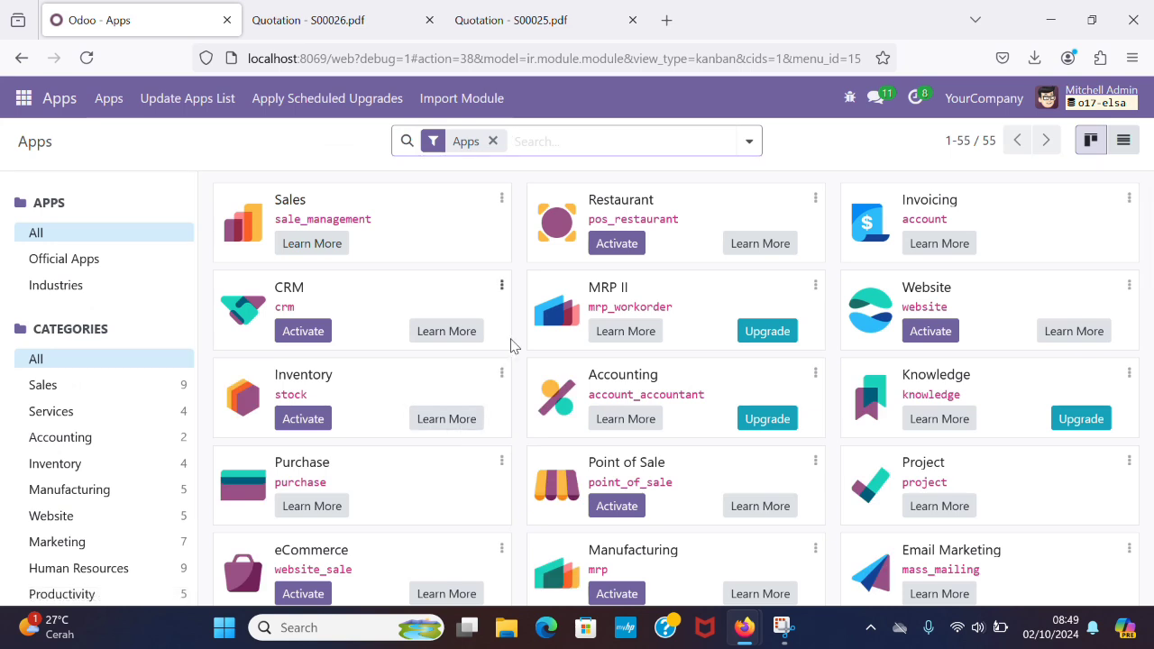
{"action": "left_click", "coordinate": [36, 111]}
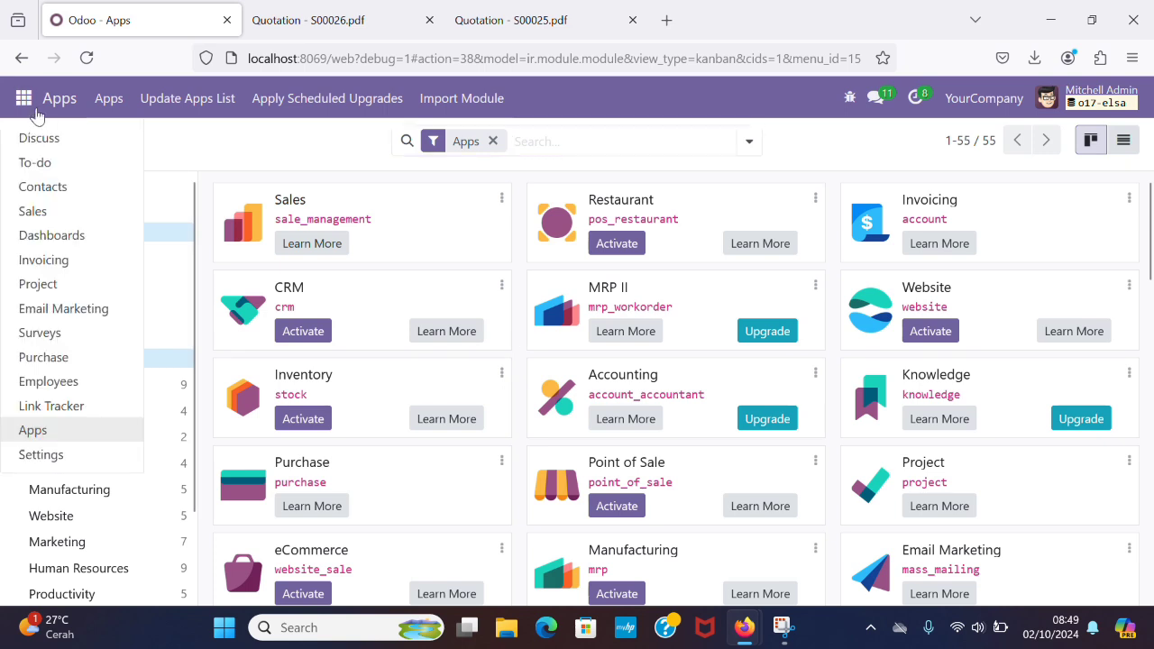
{"action": "left_click", "coordinate": [78, 214]}
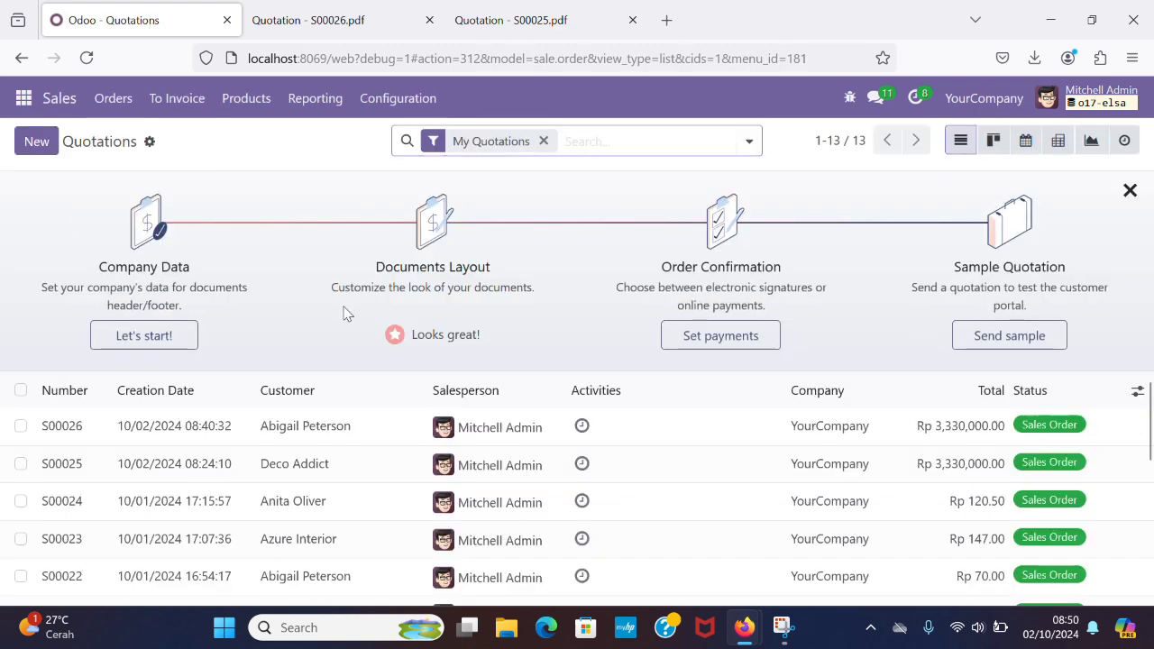
{"action": "left_click", "coordinate": [37, 144]}
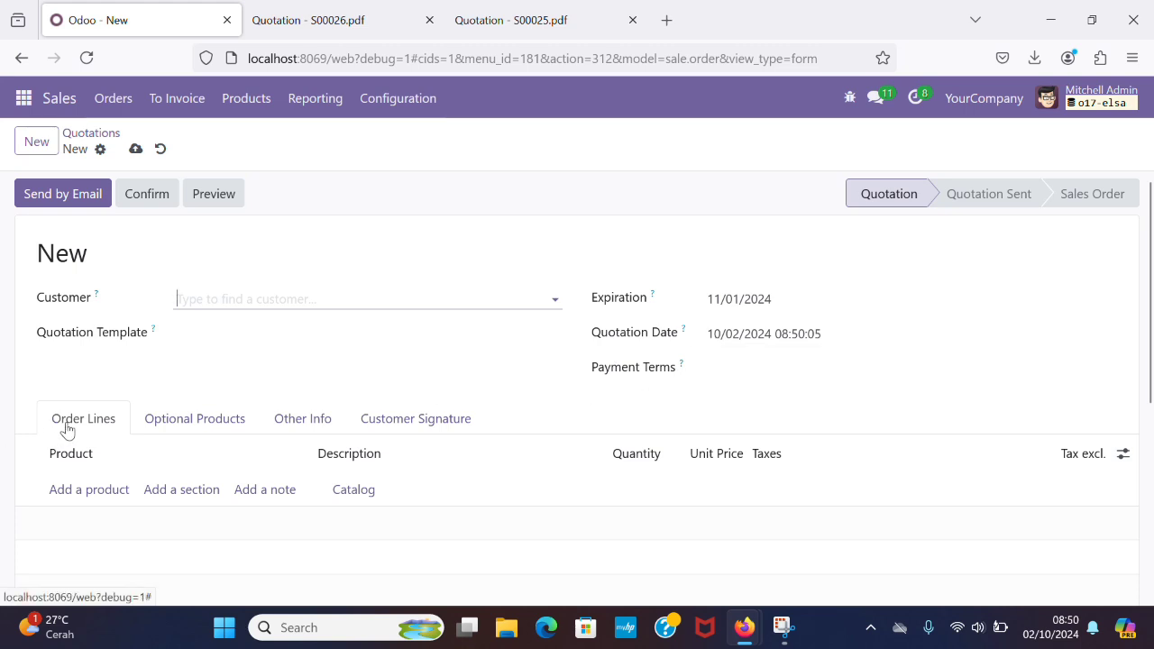
Step: Review the new quotation's Optional Products, Other Info and Customer Signature sections, ending back at Order Lines
{"action": "left_click", "coordinate": [204, 429]}
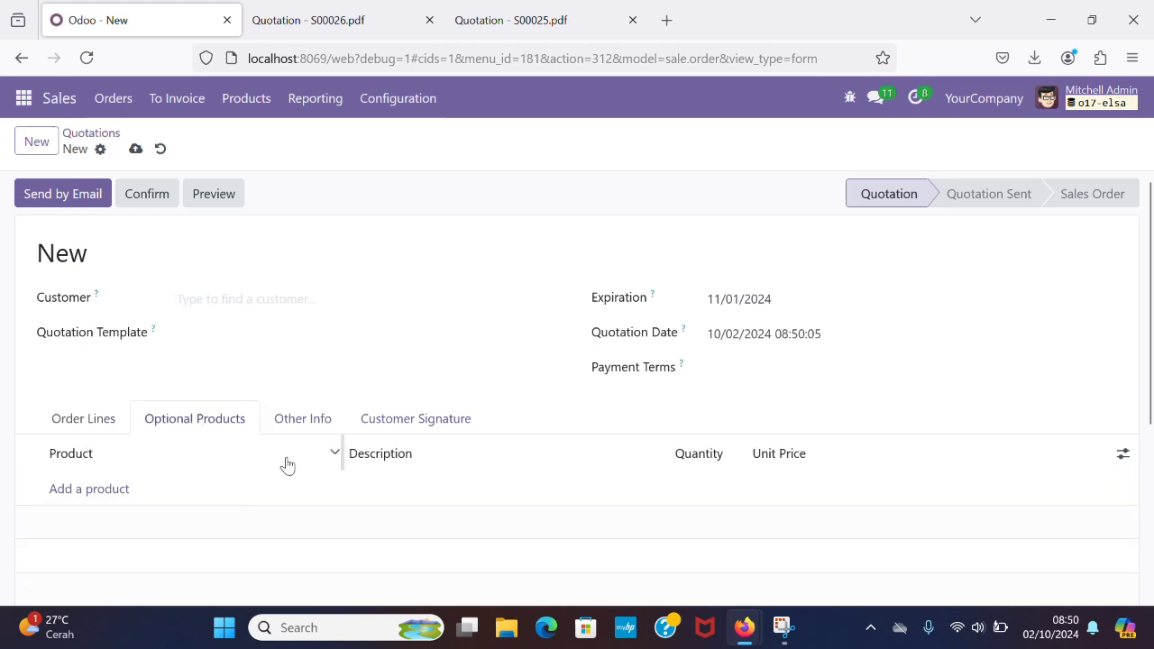
{"action": "left_click", "coordinate": [307, 424]}
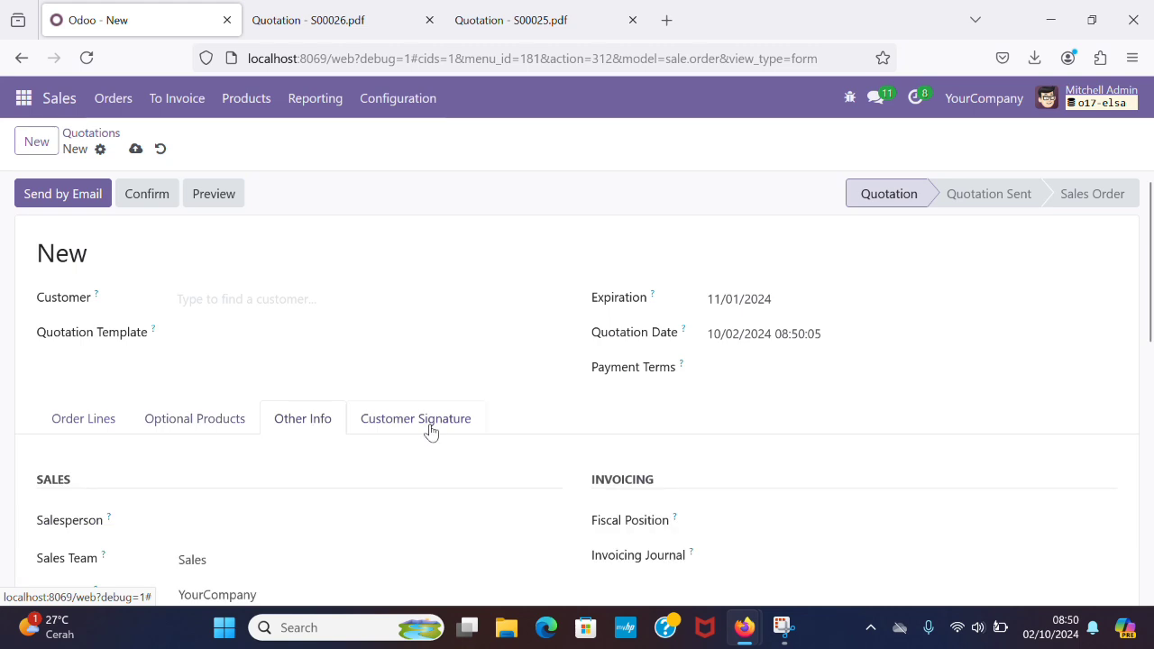
{"action": "left_click", "coordinate": [431, 433]}
{"action": "scroll", "coordinate": [412, 499], "scroll_direction": "down", "scroll_amount": 3}
{"action": "scroll", "coordinate": [412, 500], "scroll_direction": "up", "scroll_amount": 3}
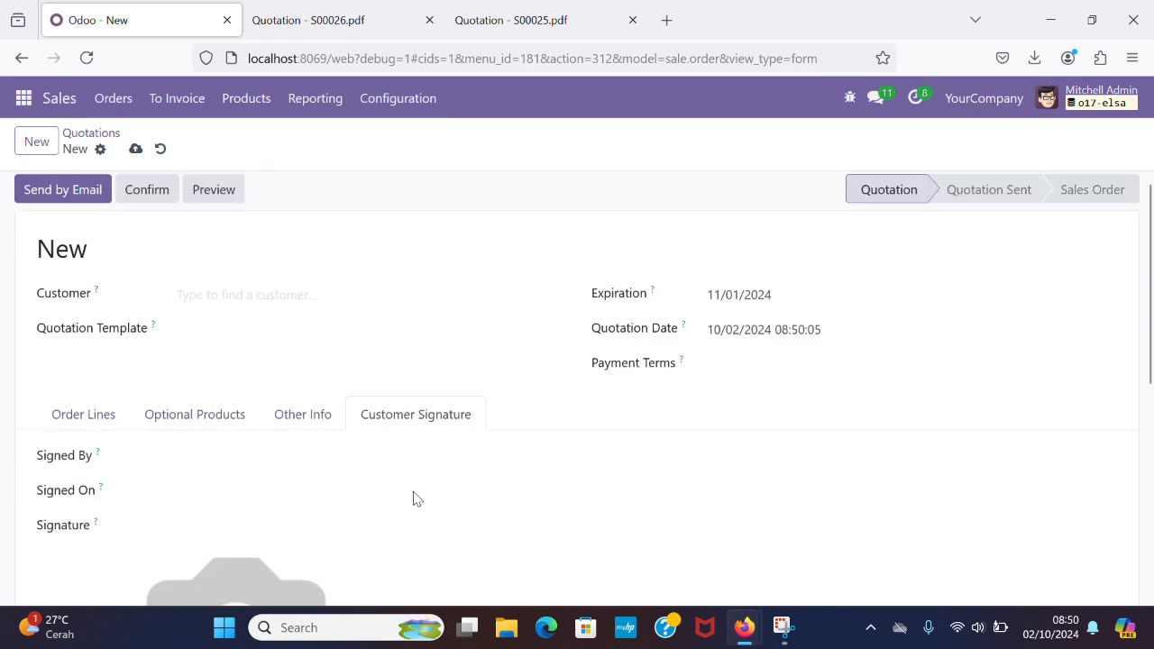
{"action": "left_click", "coordinate": [83, 423]}
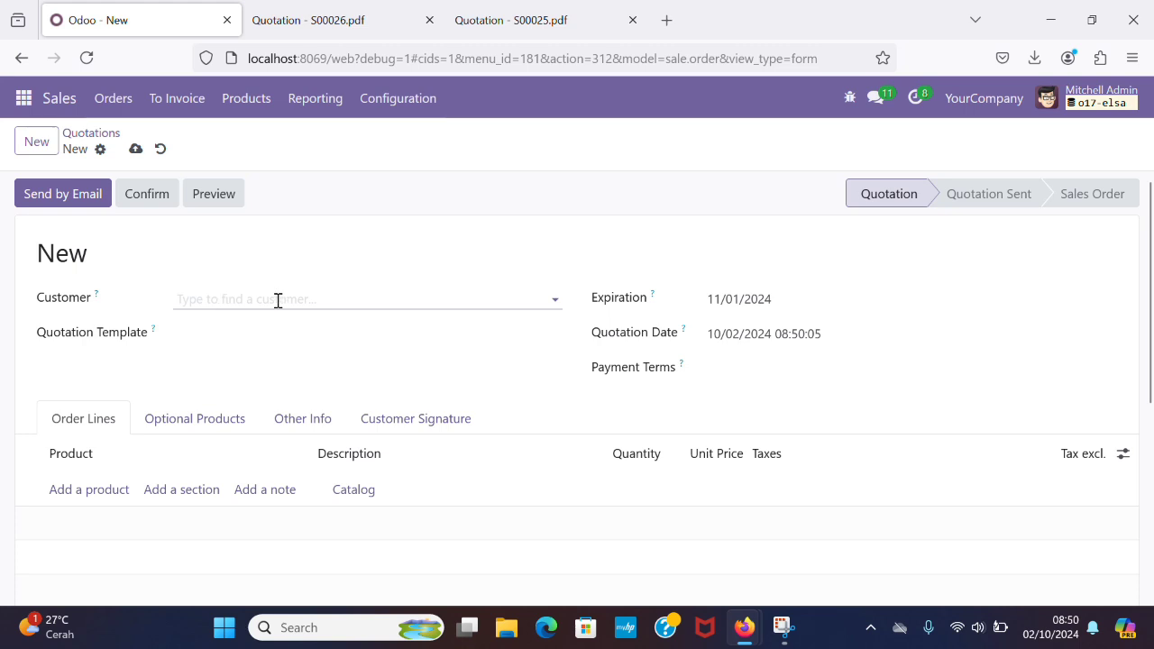
Step: Select an existing individual as the quotation's customer and set the payment terms to 30 Days
{"action": "left_click", "coordinate": [554, 301]}
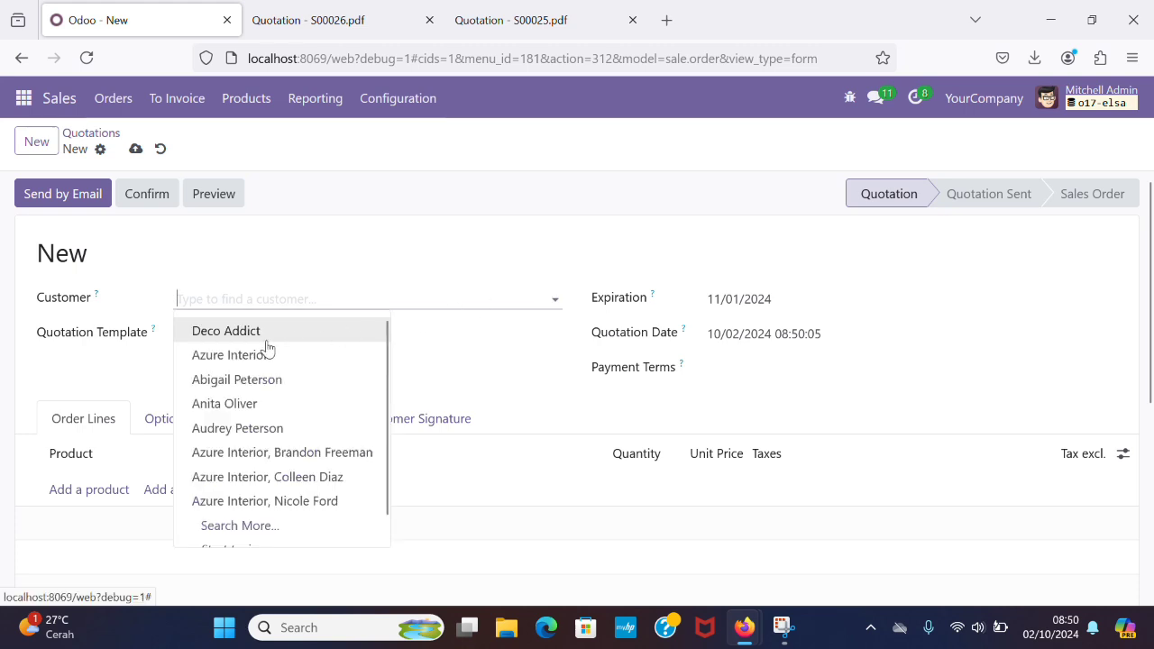
{"action": "left_click", "coordinate": [258, 404]}
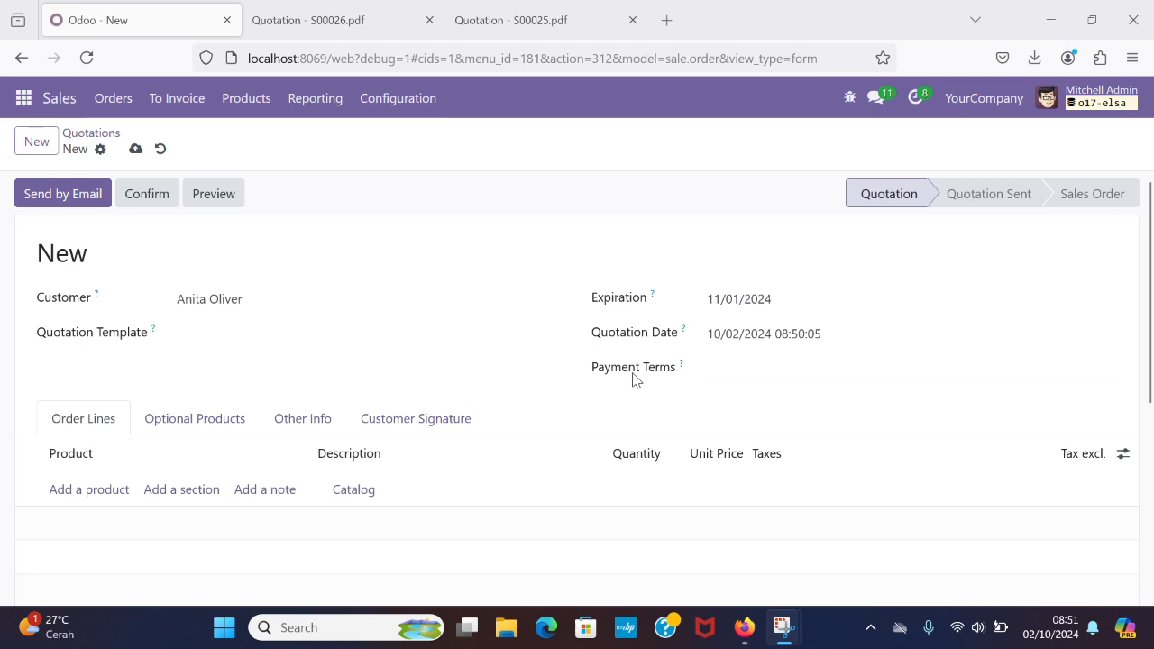
{"action": "left_click", "coordinate": [718, 370]}
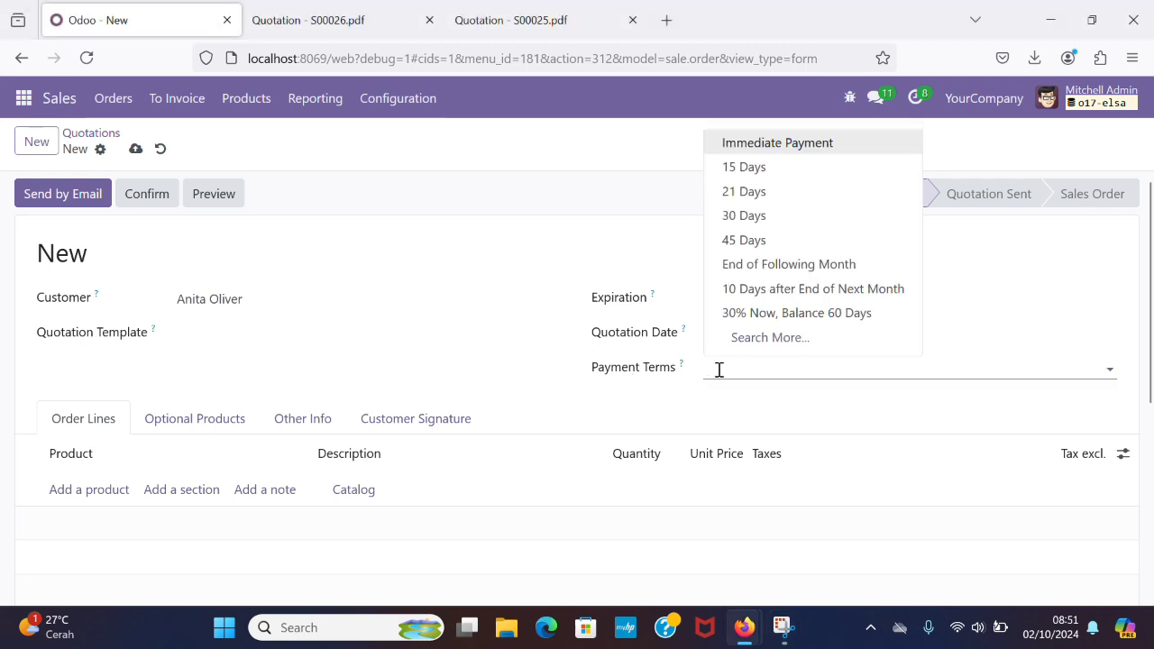
{"action": "scroll", "coordinate": [718, 370], "scroll_direction": "down", "scroll_amount": 1}
{"action": "scroll", "coordinate": [718, 369], "scroll_direction": "up", "scroll_amount": 1}
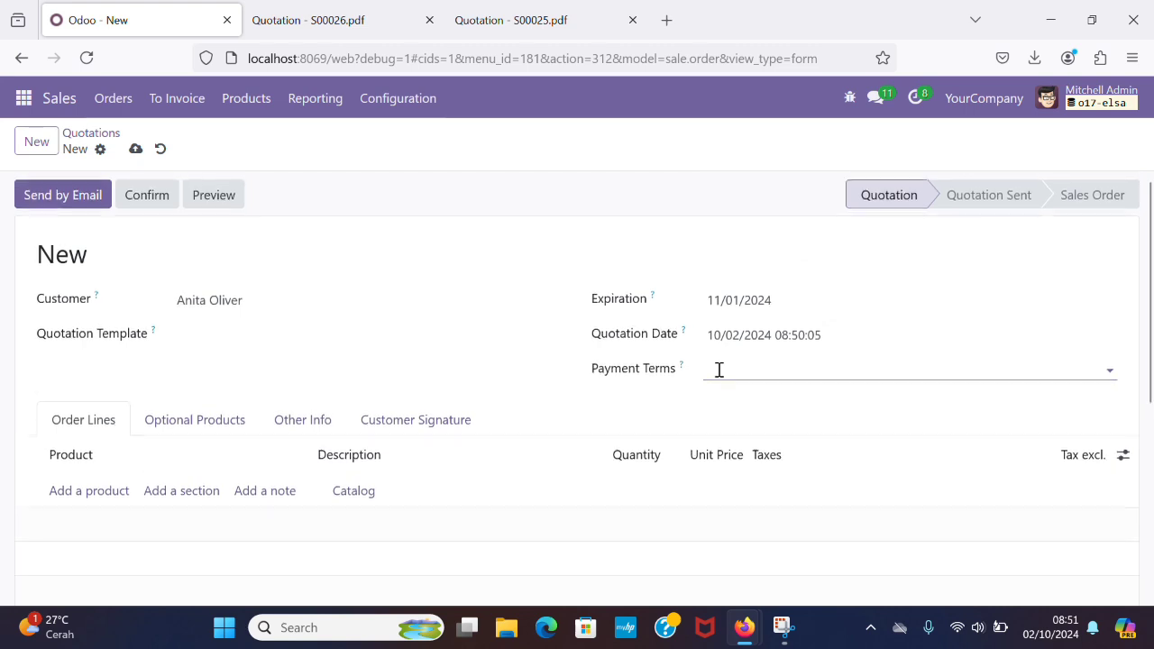
{"action": "left_click", "coordinate": [718, 369]}
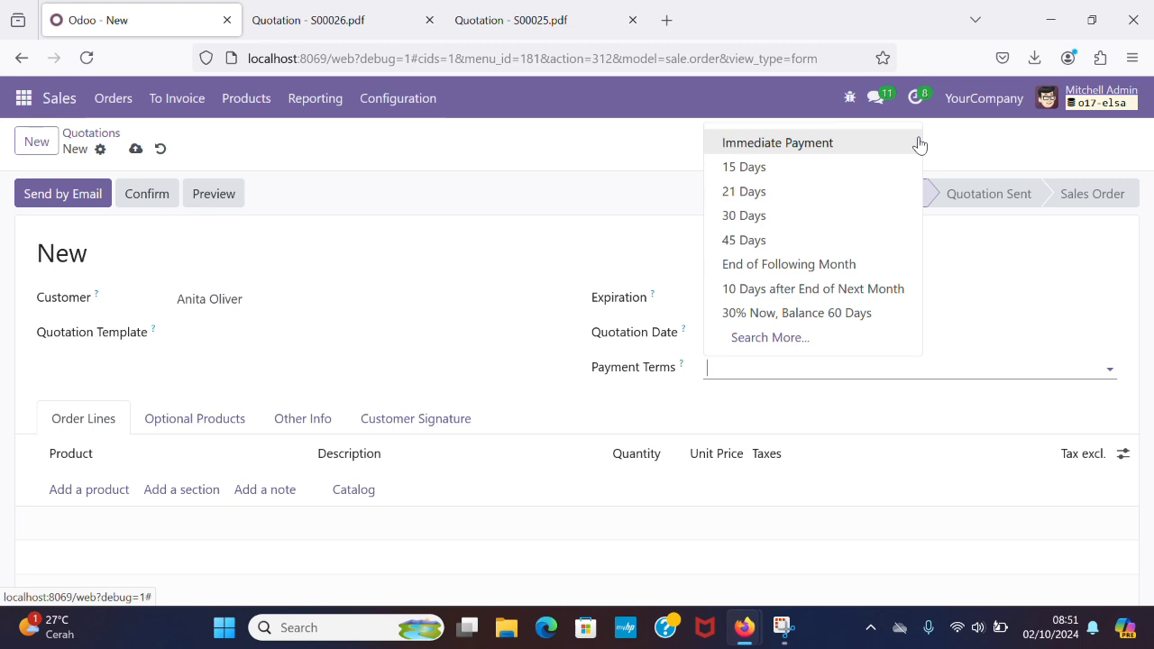
{"action": "left_click", "coordinate": [755, 226]}
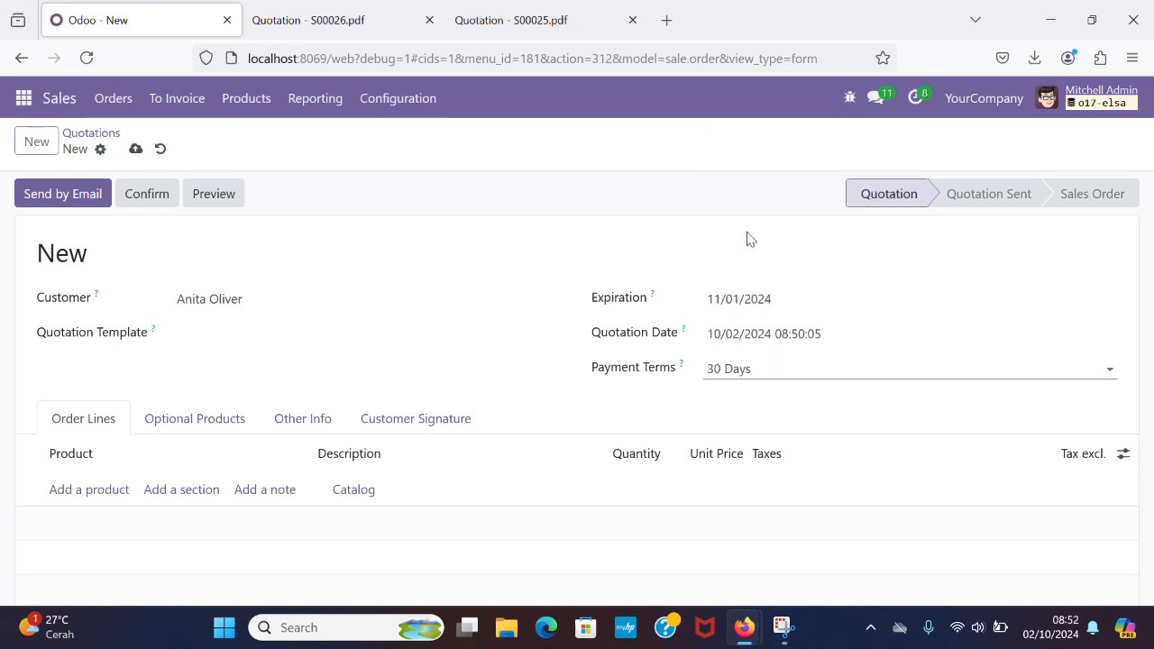
Step: Add the product [E-COM11] Cabinet with Doors to the quotation's order lines
{"action": "scroll", "coordinate": [603, 376], "scroll_direction": "down", "scroll_amount": 2}
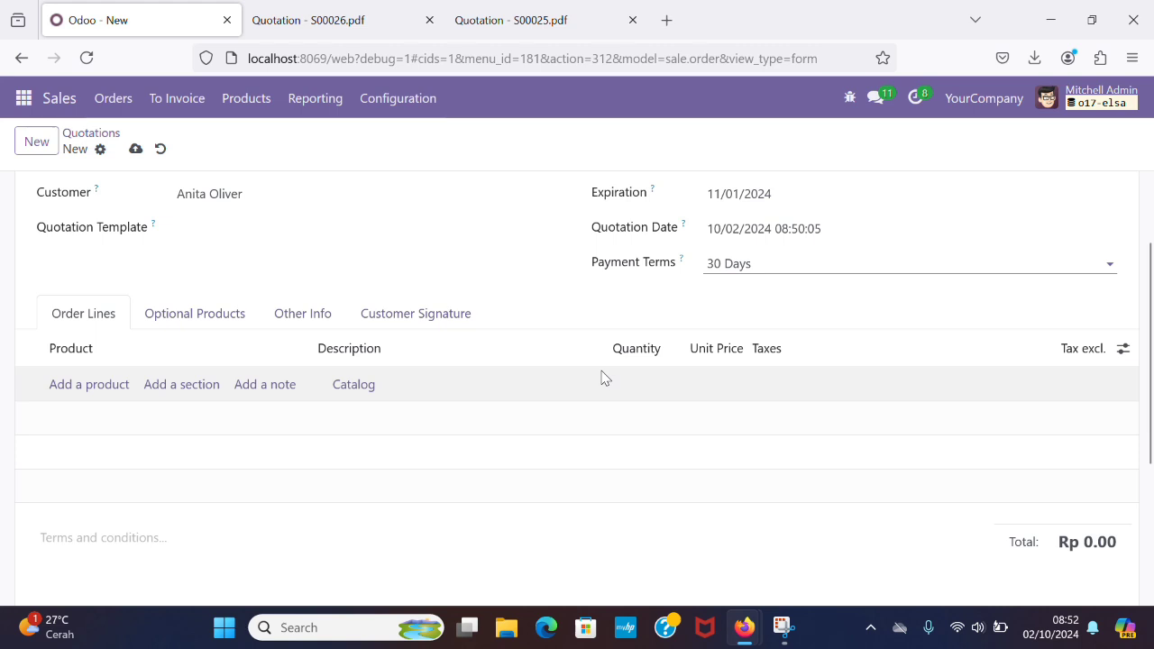
{"action": "left_click", "coordinate": [94, 388]}
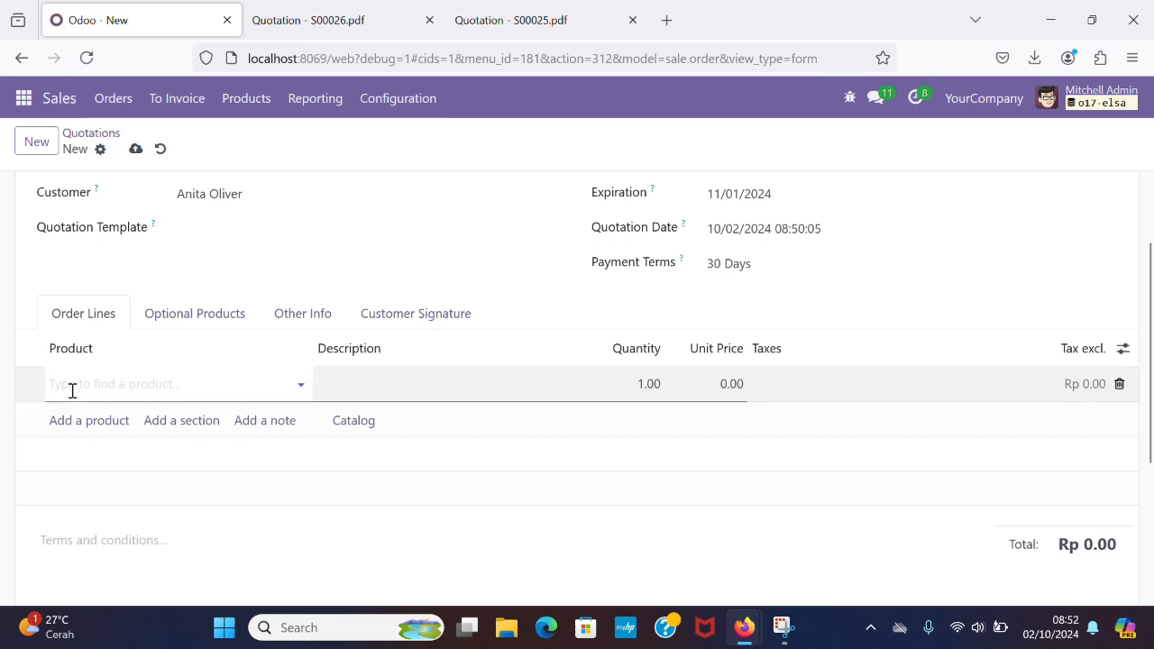
{"action": "left_click", "coordinate": [304, 384]}
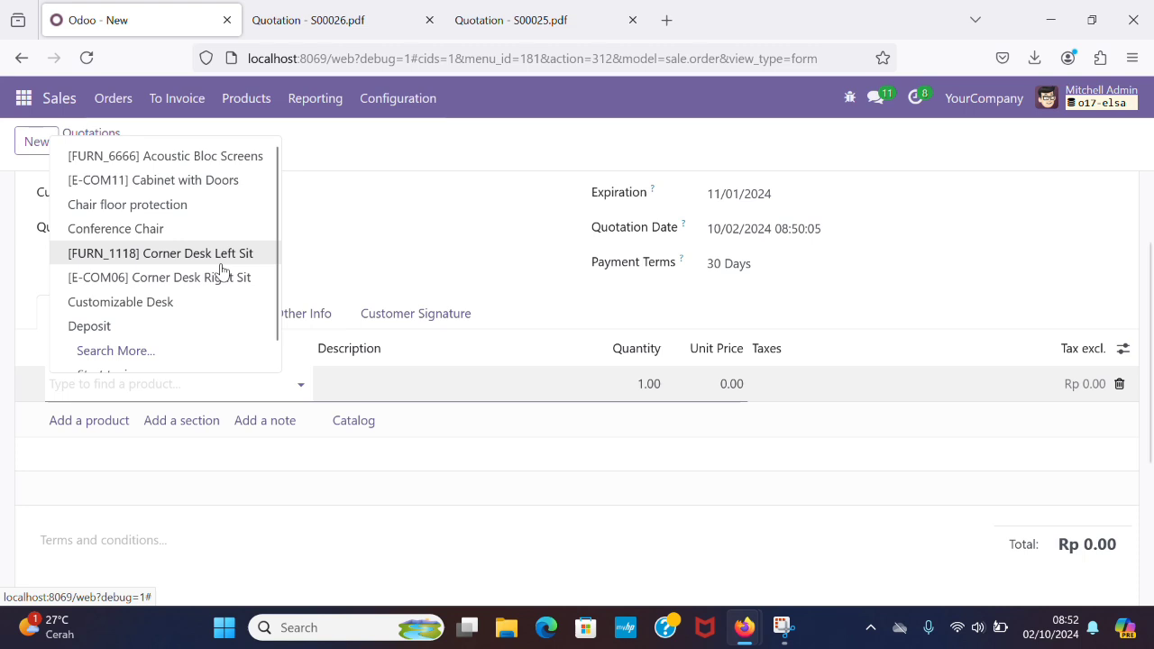
{"action": "scroll", "coordinate": [221, 270], "scroll_direction": "down", "scroll_amount": 1}
{"action": "scroll", "coordinate": [222, 272], "scroll_direction": "down", "scroll_amount": 1}
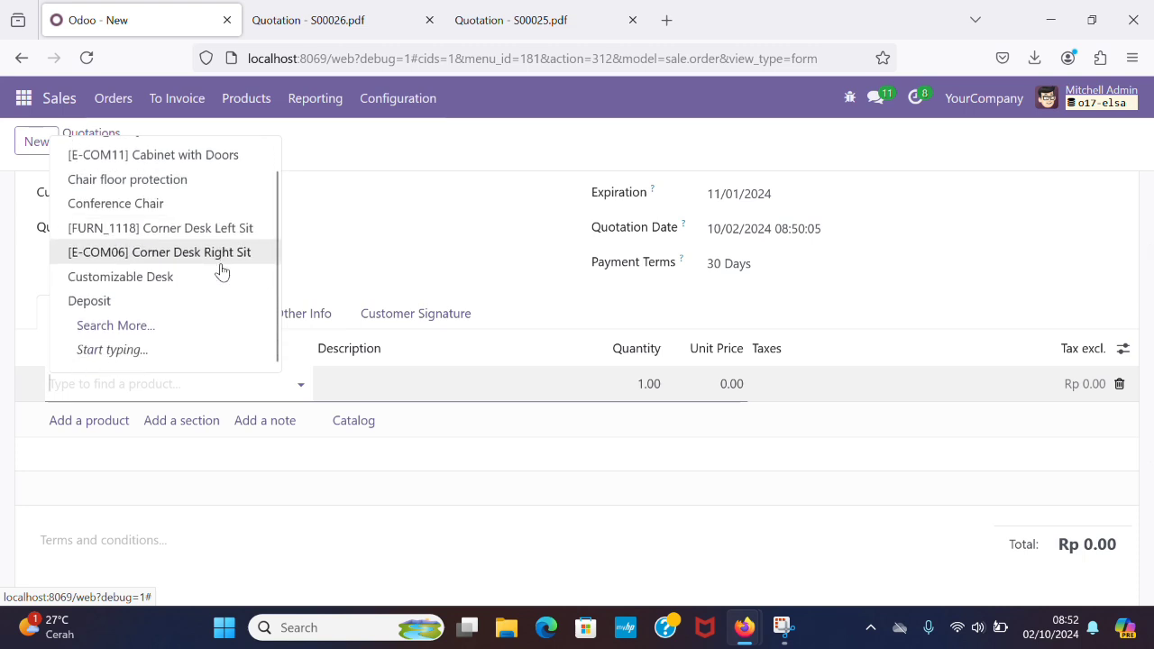
{"action": "scroll", "coordinate": [221, 271], "scroll_direction": "up", "scroll_amount": 2}
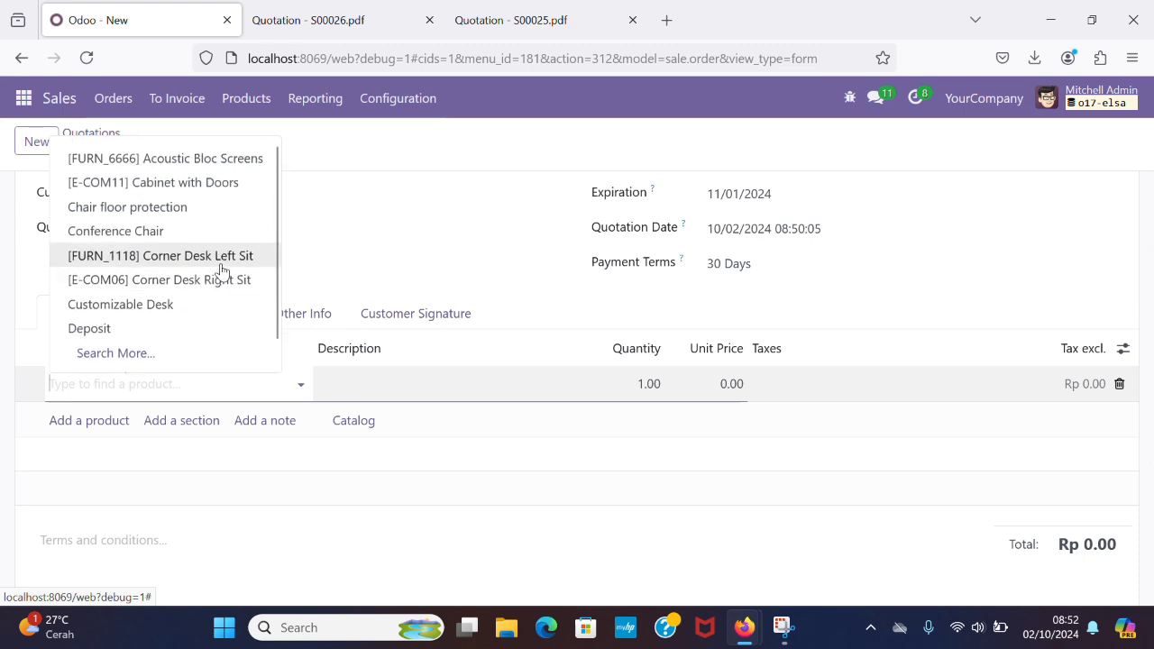
{"action": "left_click", "coordinate": [226, 185]}
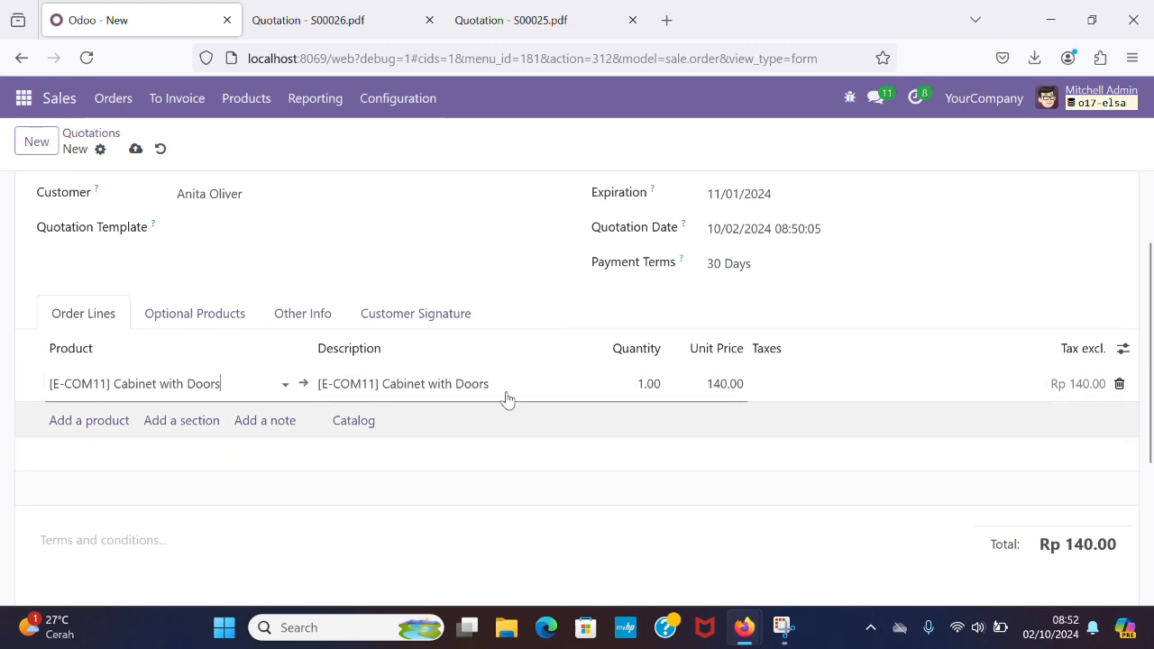
Step: Set the Cabinet with Doors line to a quantity of 15 and a unit price of 150000
{"action": "left_click", "coordinate": [660, 384]}
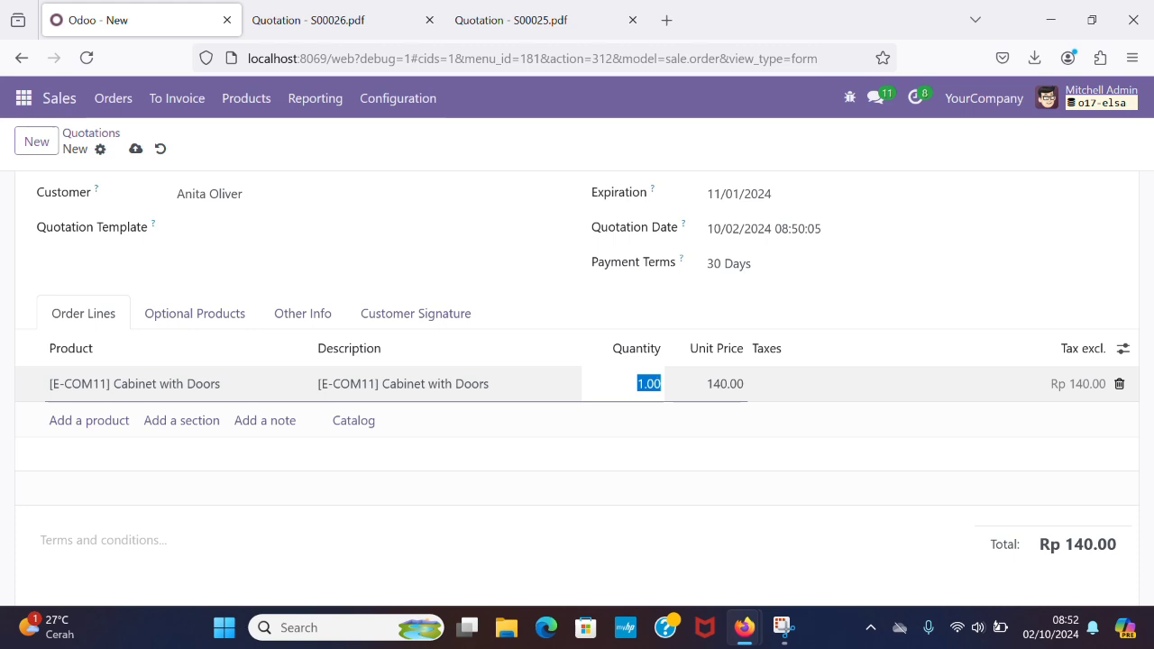
{"action": "type", "text": "15"}
{"action": "key", "text": "Return"}
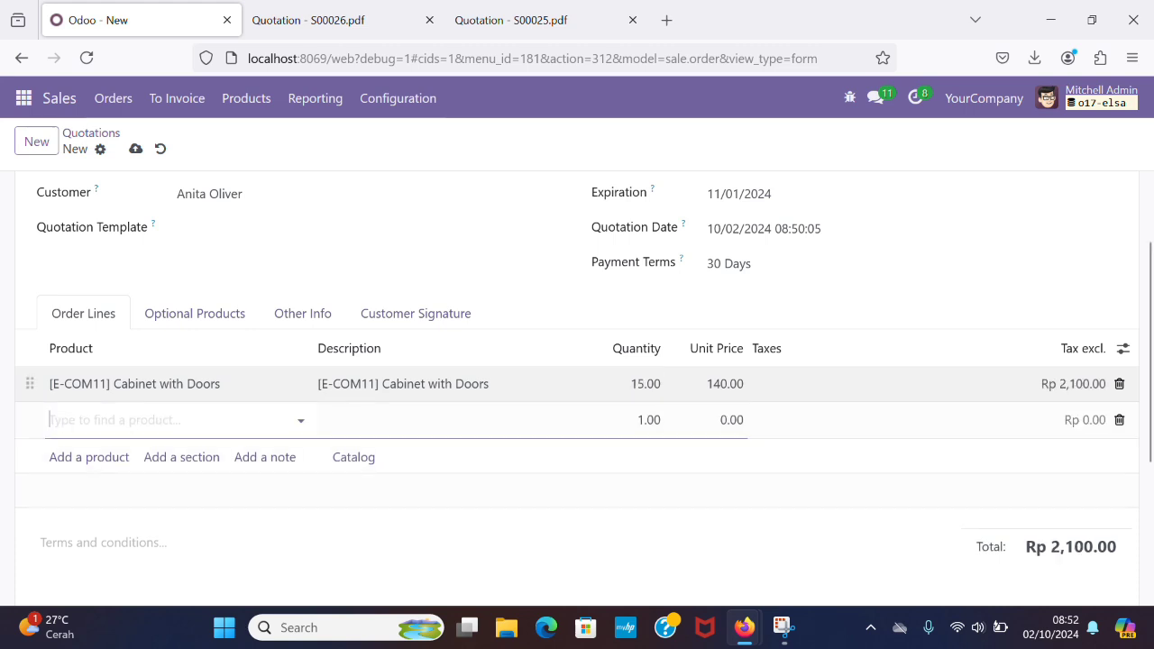
{"action": "left_click", "coordinate": [722, 385]}
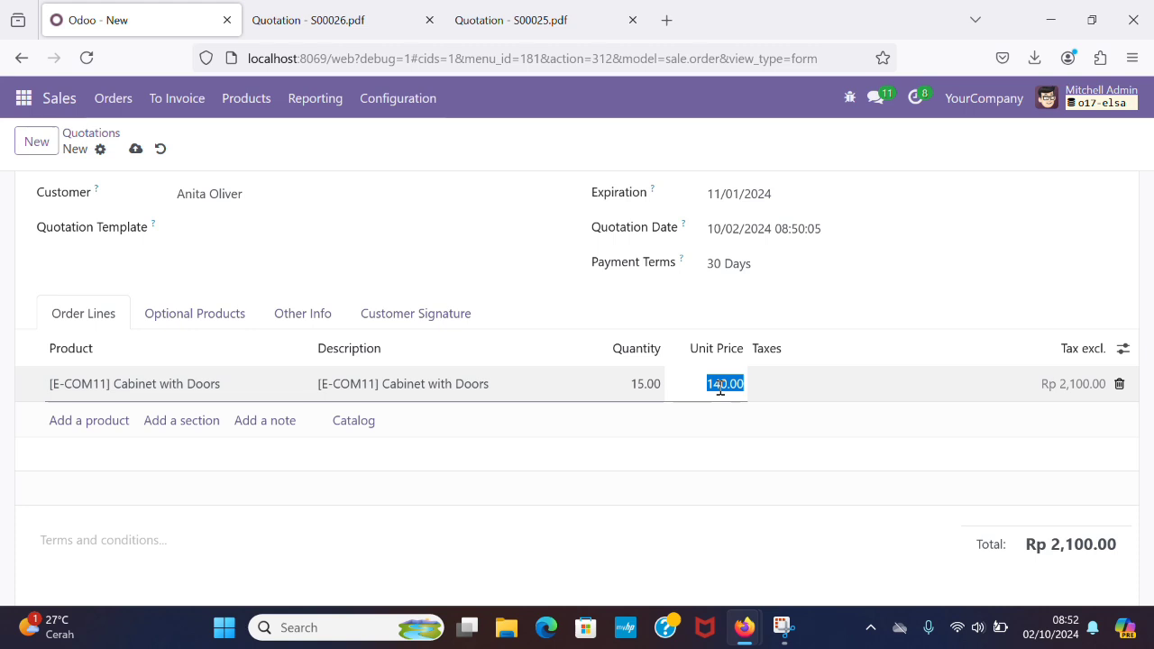
{"action": "type", "text": "150000"}
{"action": "key", "text": "Return"}
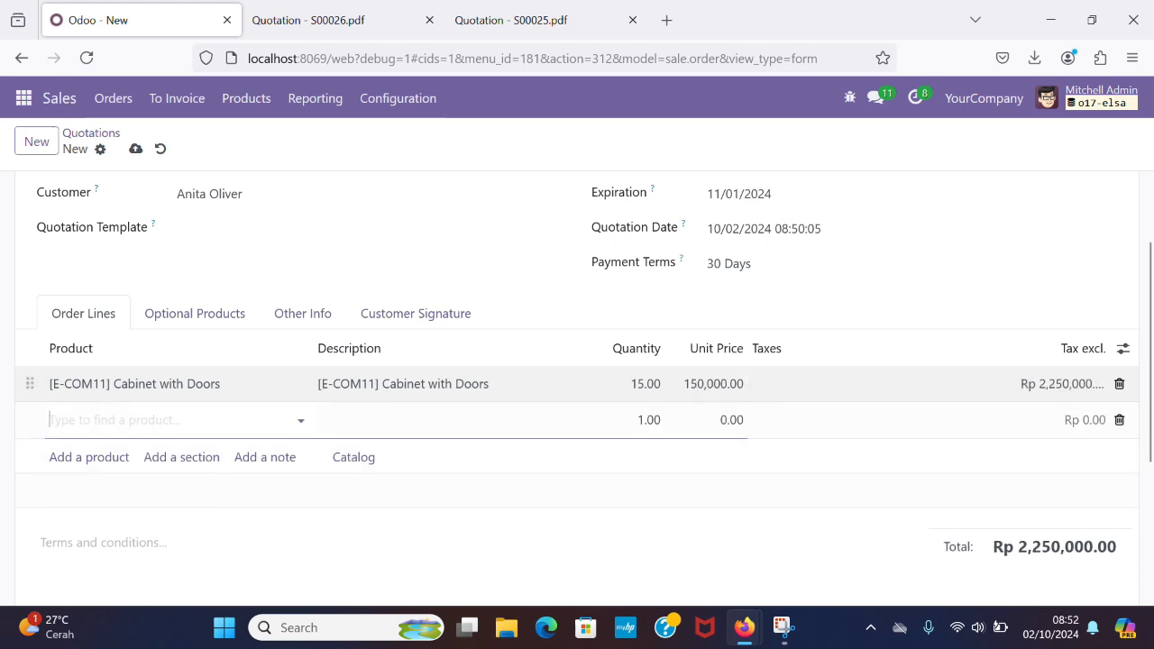
Step: Apply the 11% tax to the Cabinet with Doors line and check the quotation's totals
{"action": "left_click", "coordinate": [812, 382]}
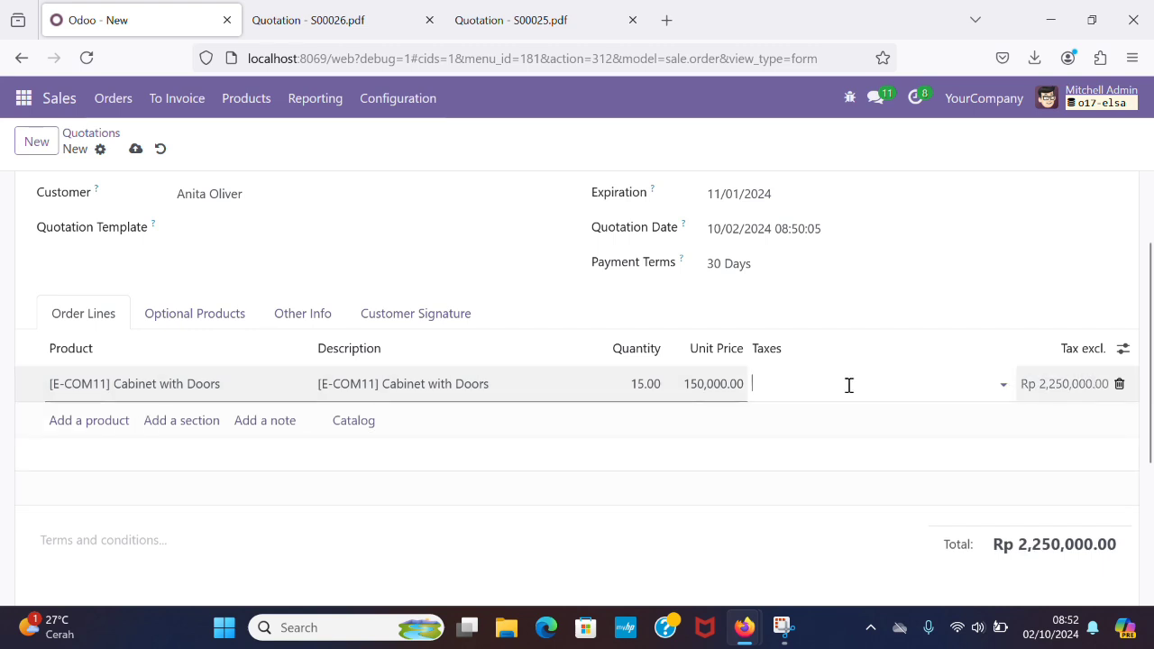
{"action": "left_click", "coordinate": [837, 427]}
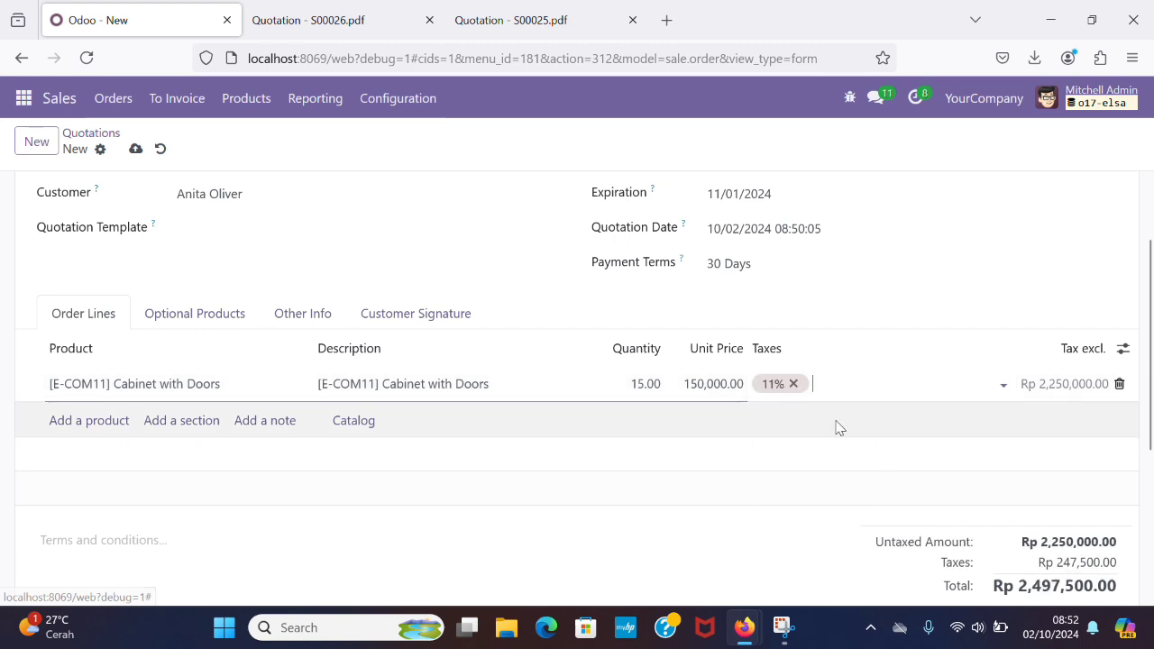
{"action": "scroll", "coordinate": [842, 504], "scroll_direction": "down", "scroll_amount": 2}
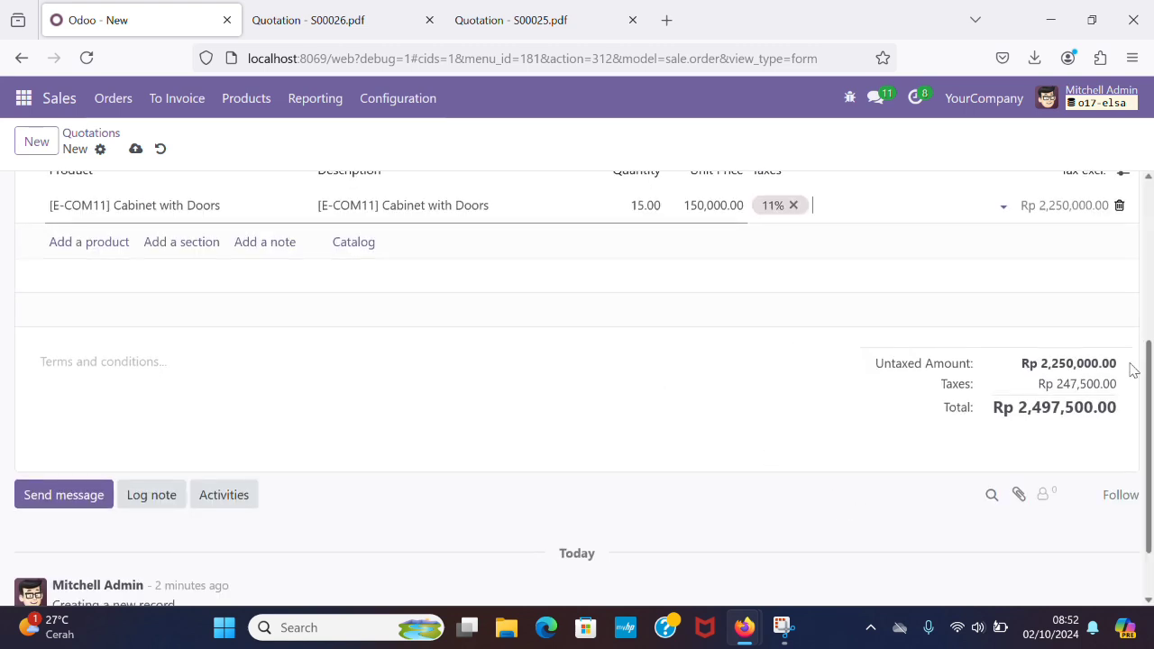
{"action": "scroll", "coordinate": [726, 371], "scroll_direction": "up", "scroll_amount": 1}
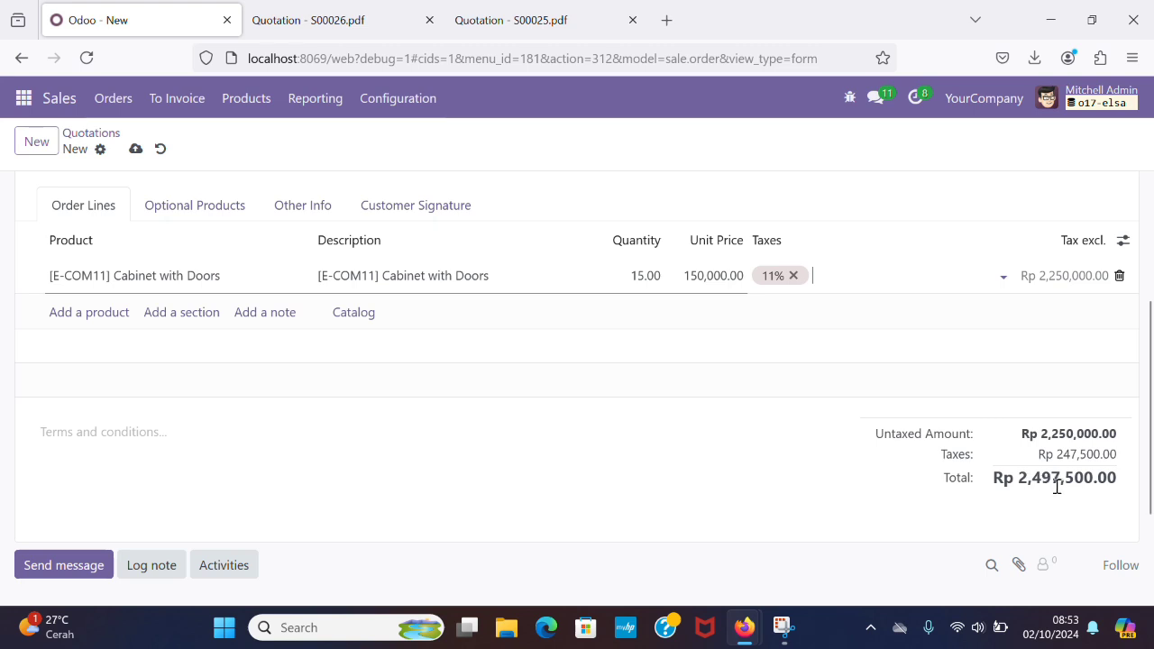
{"action": "scroll", "coordinate": [1147, 484], "scroll_direction": "up", "scroll_amount": 1}
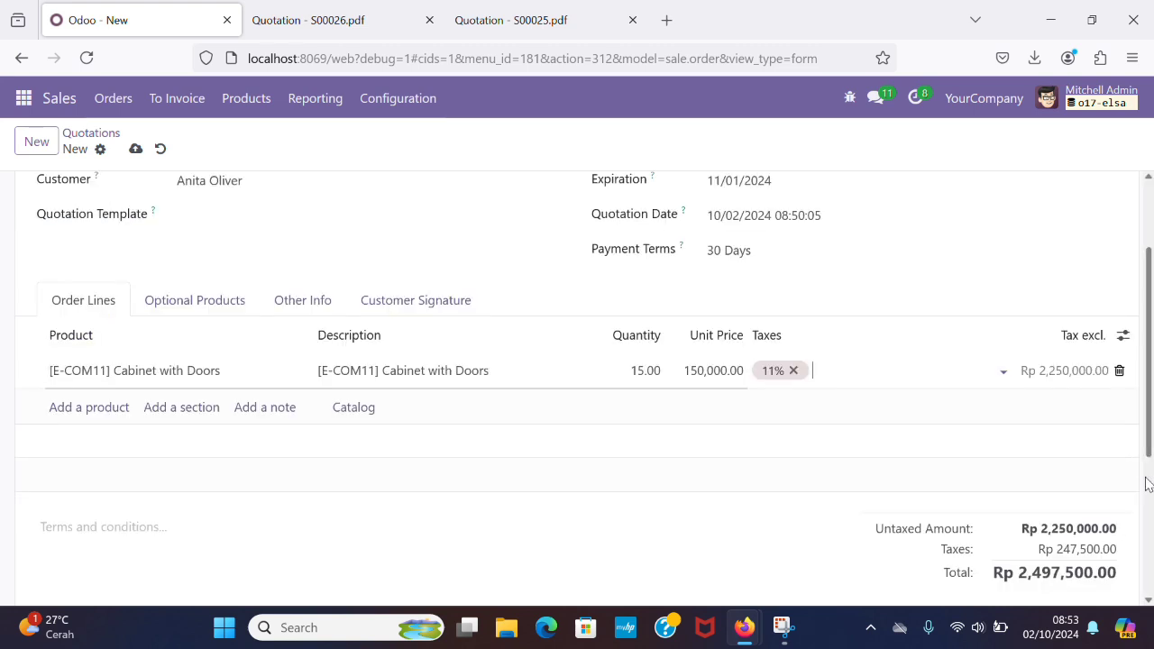
{"action": "scroll", "coordinate": [1143, 478], "scroll_direction": "up", "scroll_amount": 2}
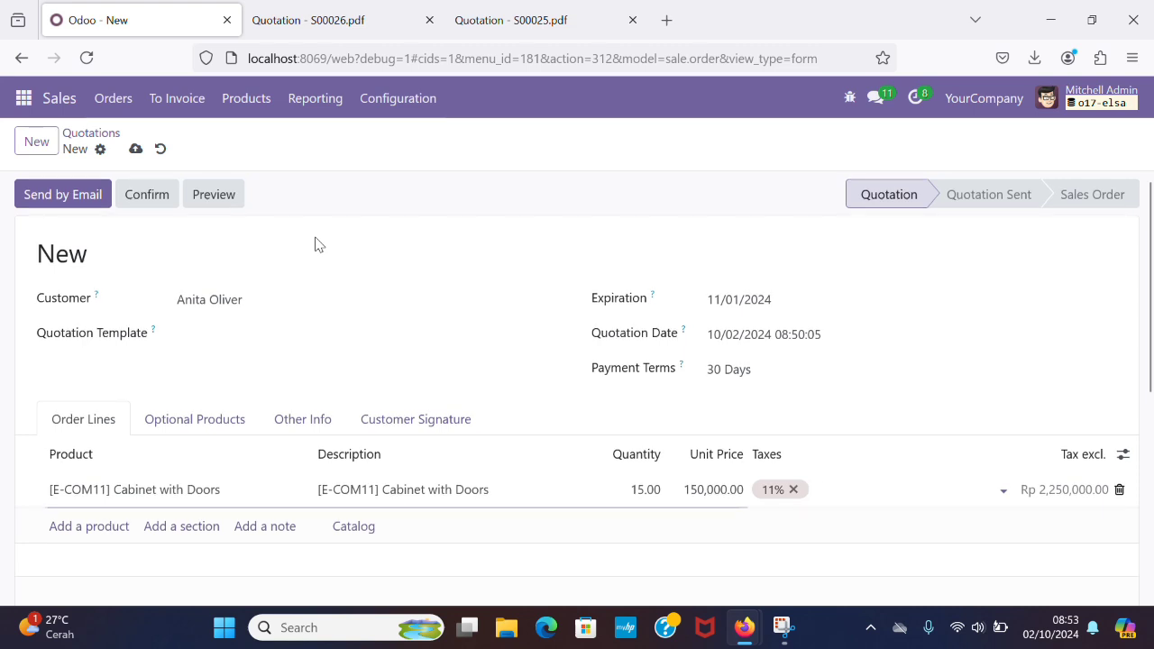
Step: Save the quotation and open its email message for sending to the customer
{"action": "left_click", "coordinate": [135, 150]}
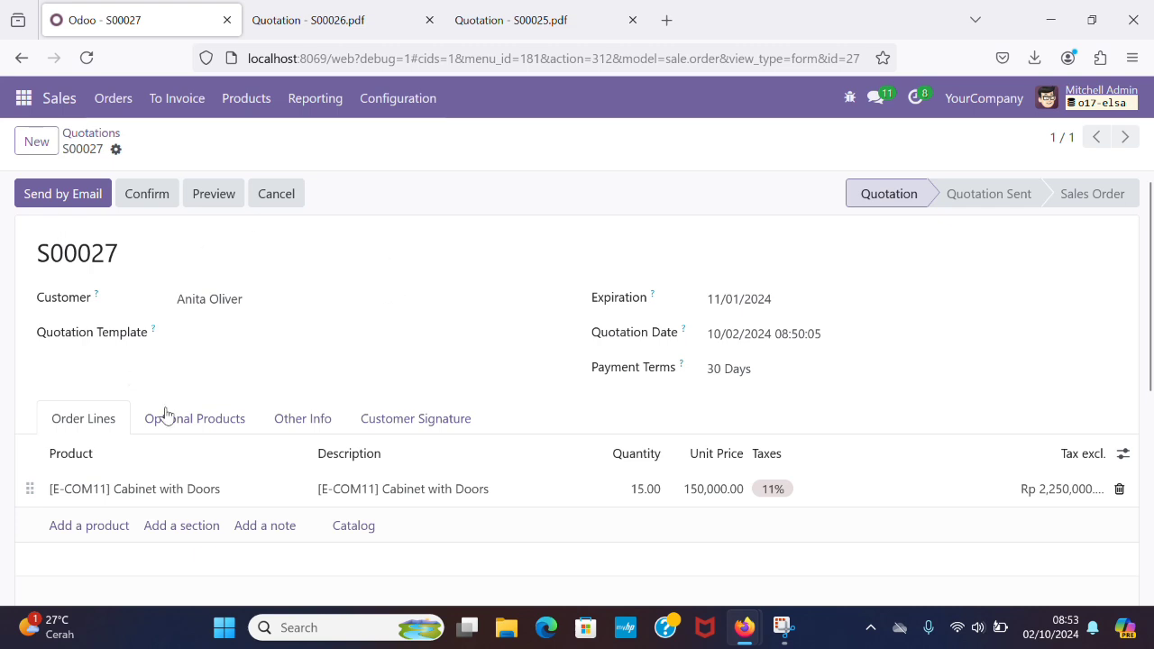
{"action": "left_click", "coordinate": [78, 204]}
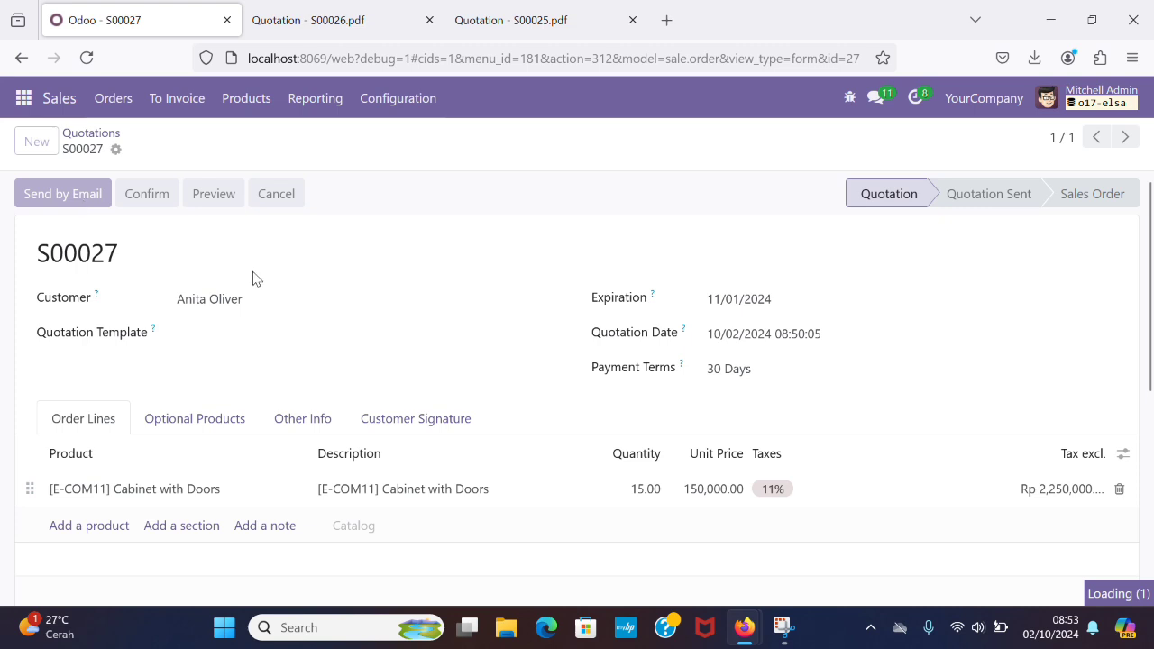
{"action": "scroll", "coordinate": [330, 451], "scroll_direction": "down", "scroll_amount": 1}
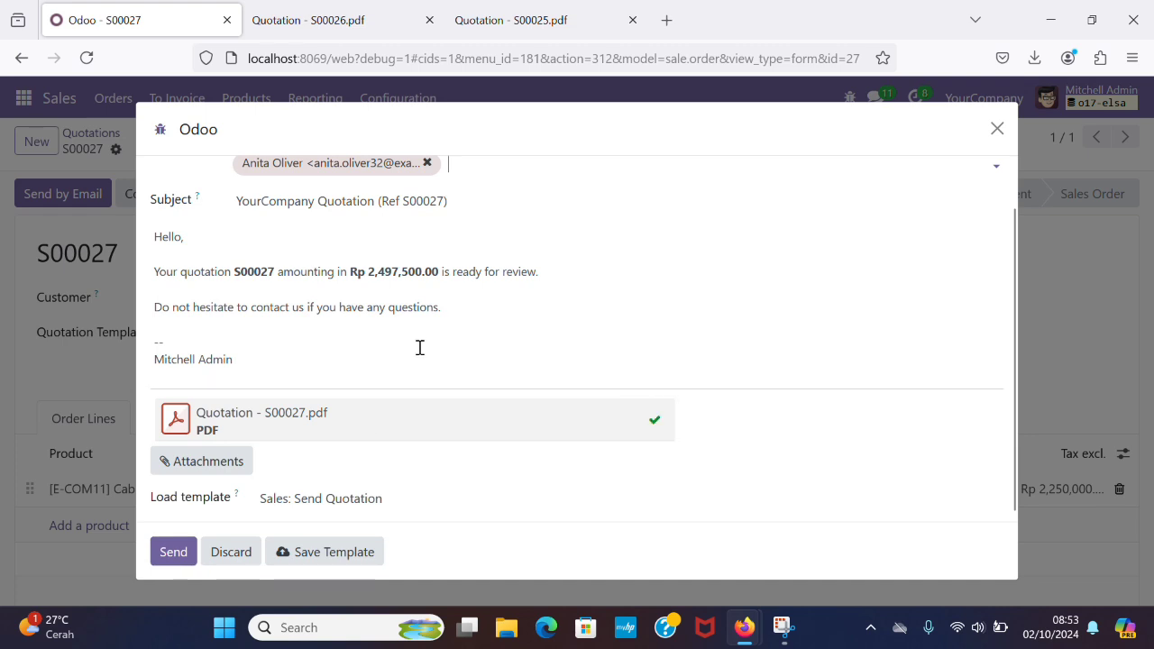
Step: Open the quotation PDF attached to the email and review its company header, product line, tax, total and payment terms
{"action": "left_click", "coordinate": [206, 432]}
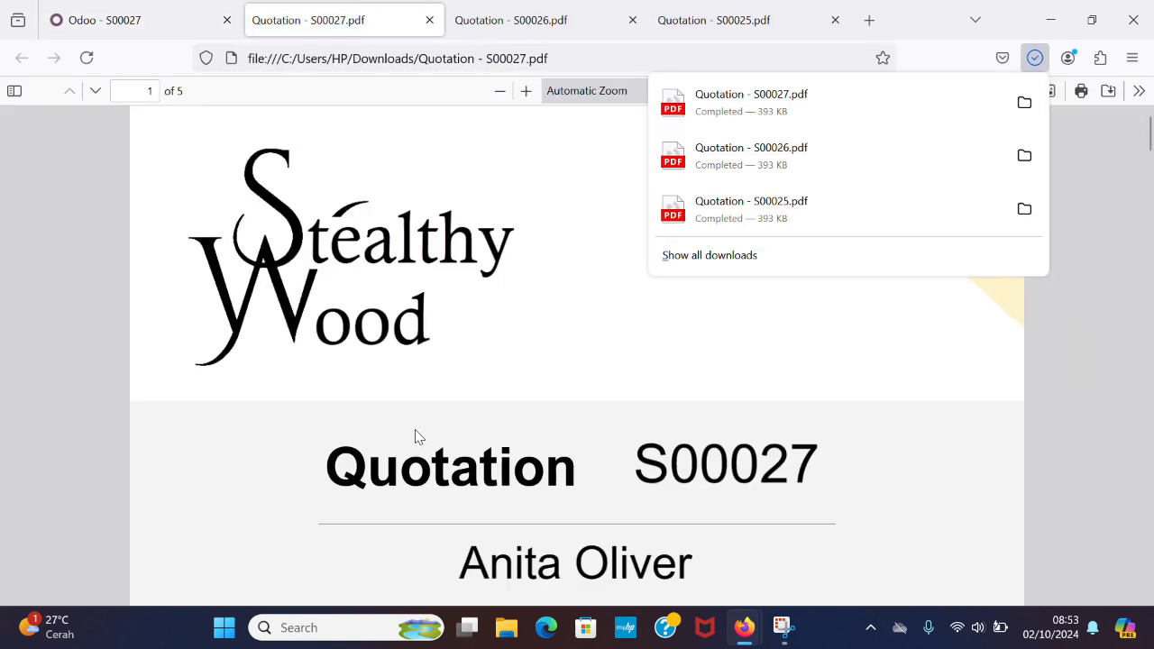
{"action": "scroll", "coordinate": [673, 353], "scroll_direction": "down", "scroll_amount": 5}
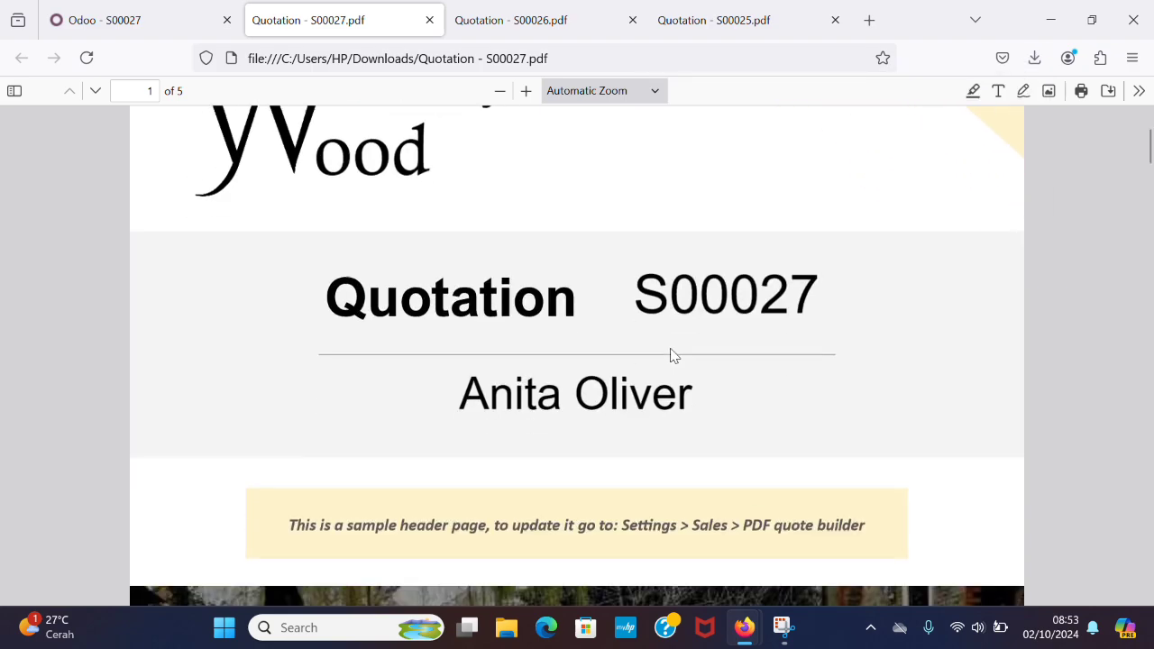
{"action": "scroll", "coordinate": [670, 354], "scroll_direction": "down", "scroll_amount": 20}
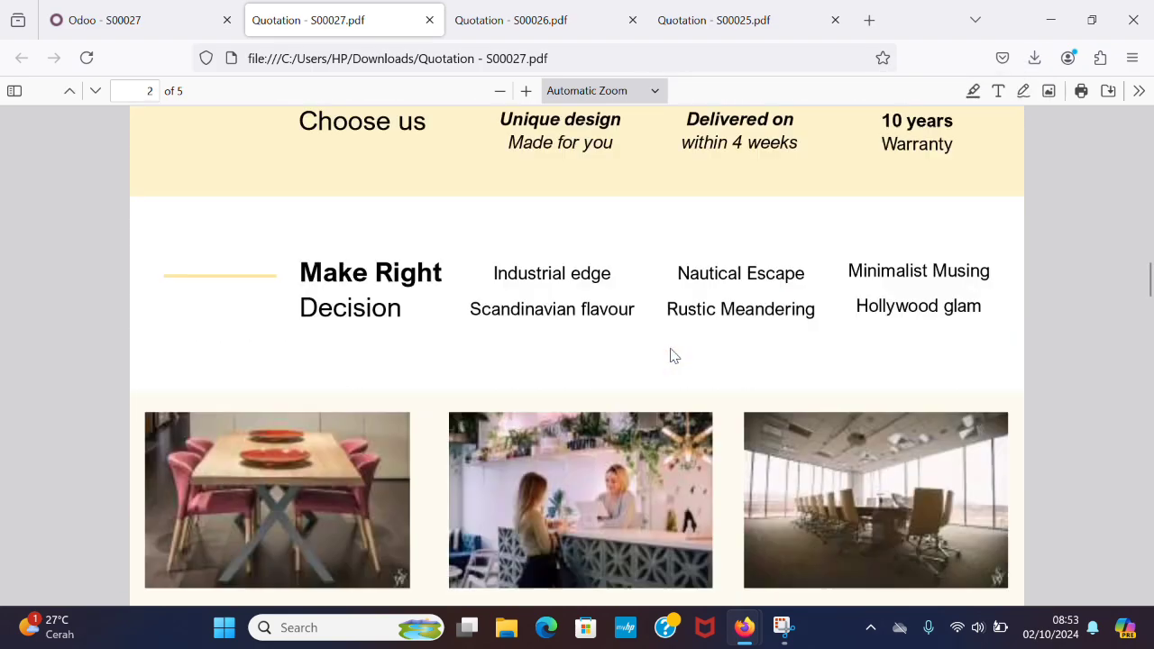
{"action": "scroll", "coordinate": [670, 354], "scroll_direction": "down", "scroll_amount": 6}
{"action": "scroll", "coordinate": [670, 353], "scroll_direction": "up", "scroll_amount": 3}
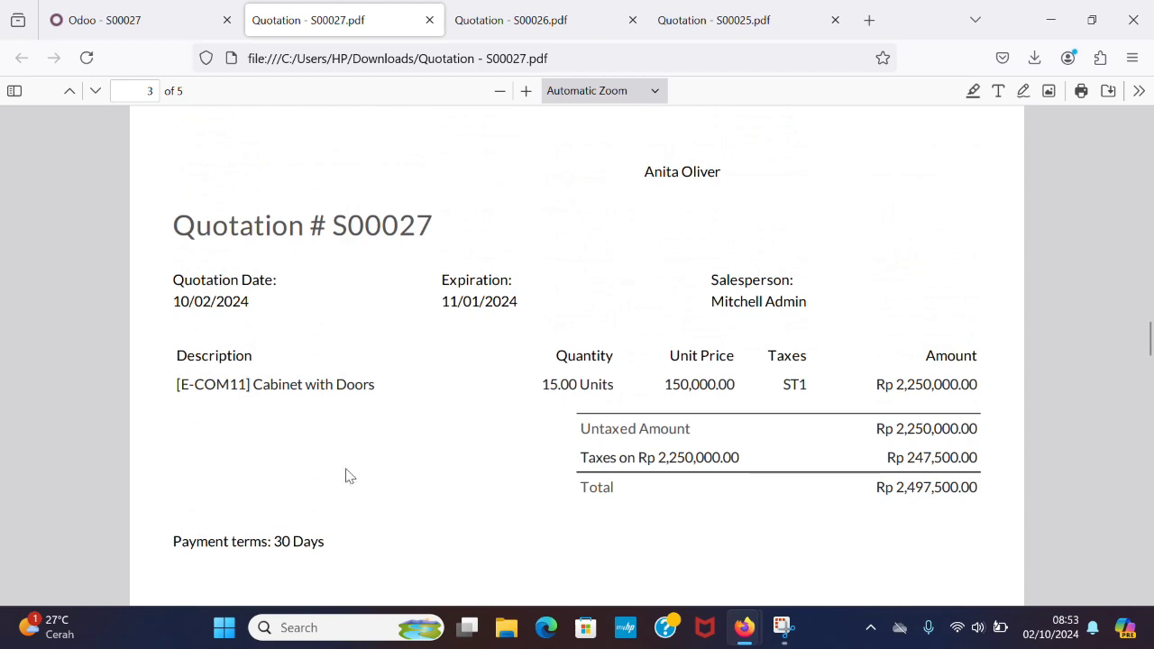
{"action": "scroll", "coordinate": [348, 162], "scroll_direction": "up", "scroll_amount": 2}
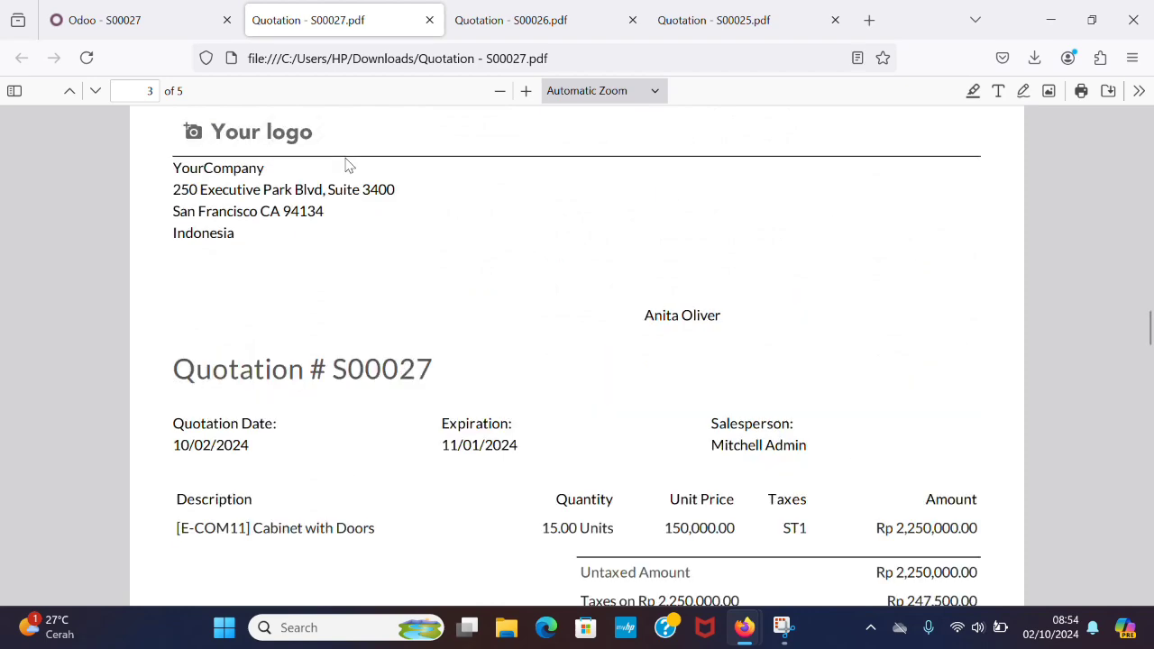
{"action": "scroll", "coordinate": [419, 290], "scroll_direction": "down", "scroll_amount": 1}
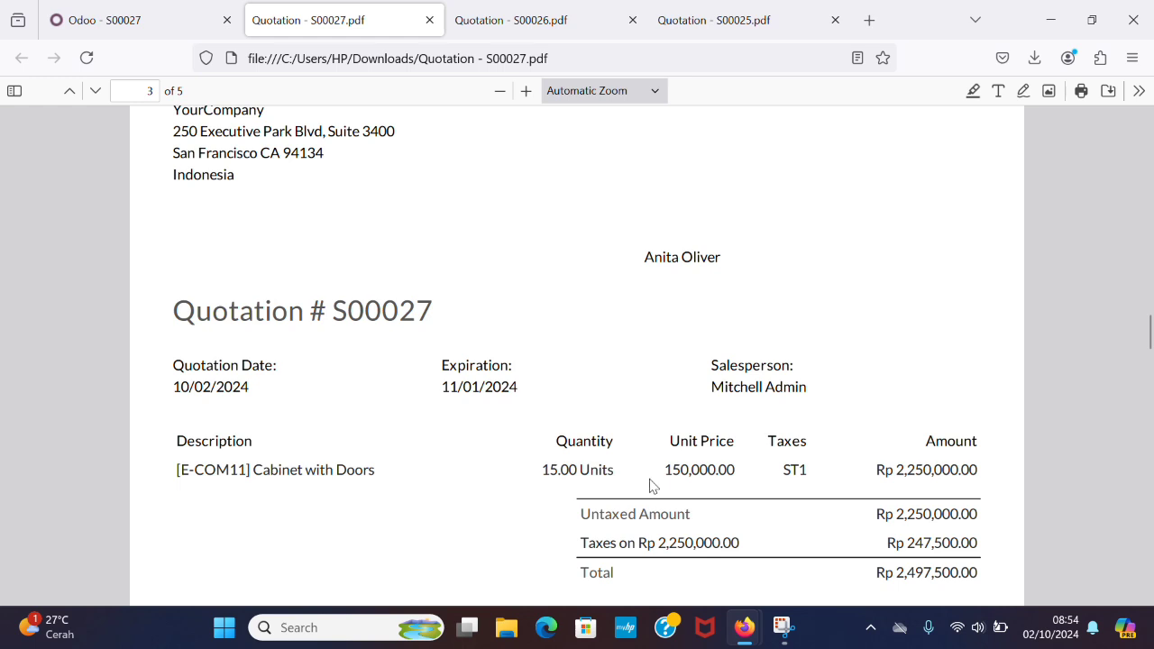
{"action": "scroll", "coordinate": [651, 483], "scroll_direction": "down", "scroll_amount": 1}
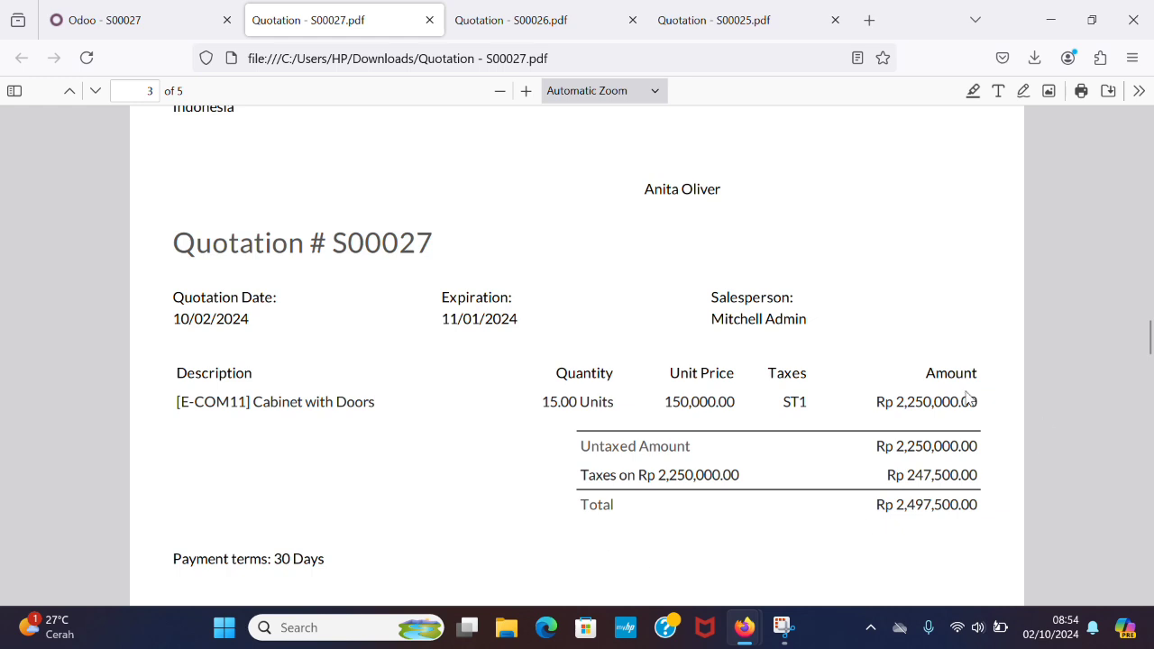
{"action": "scroll", "coordinate": [964, 399], "scroll_direction": "down", "scroll_amount": 1}
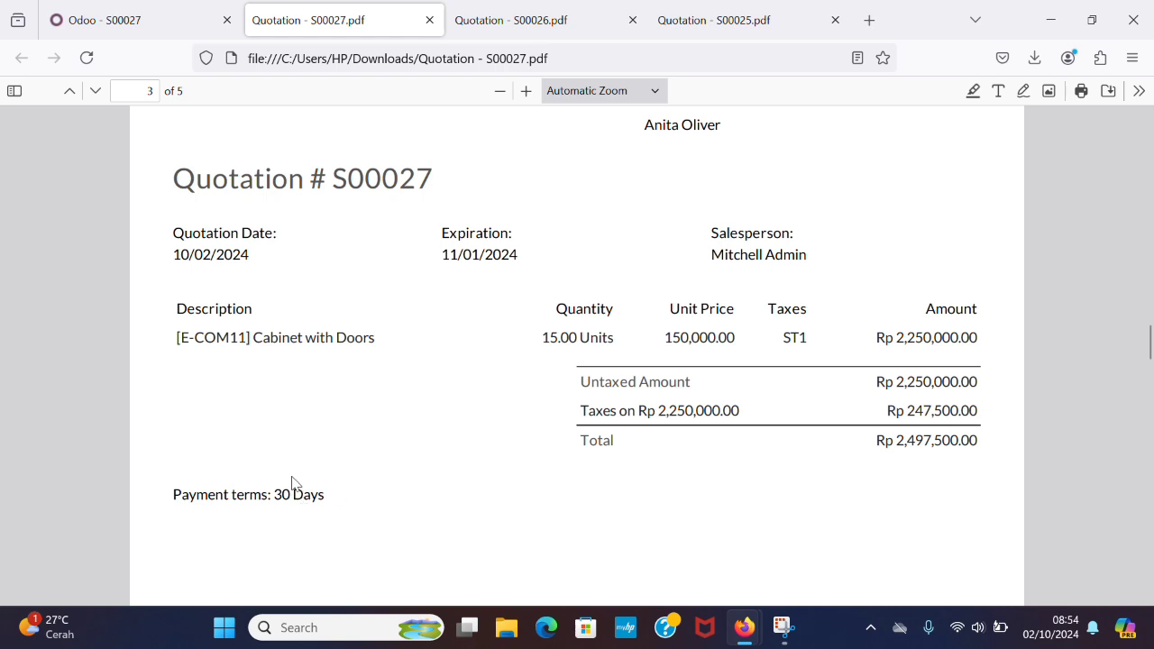
Step: Return to the email message, send the quotation to the customer and confirm it as a sales order
{"action": "mouse_move", "coordinate": [154, 8]}
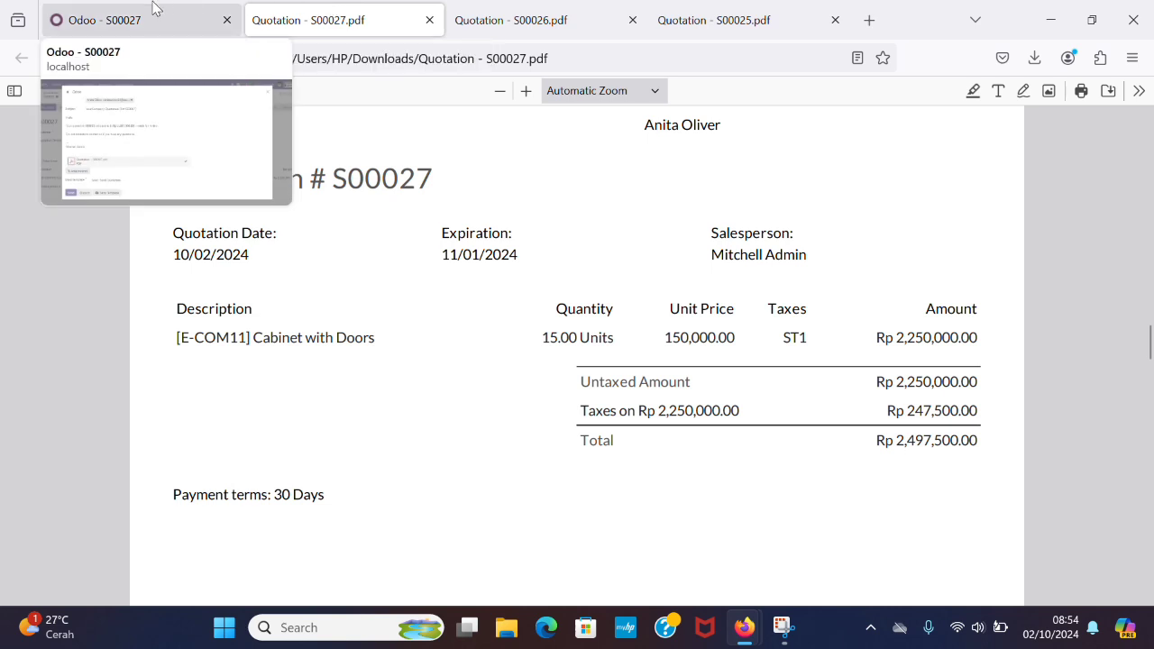
{"action": "left_click", "coordinate": [153, 9]}
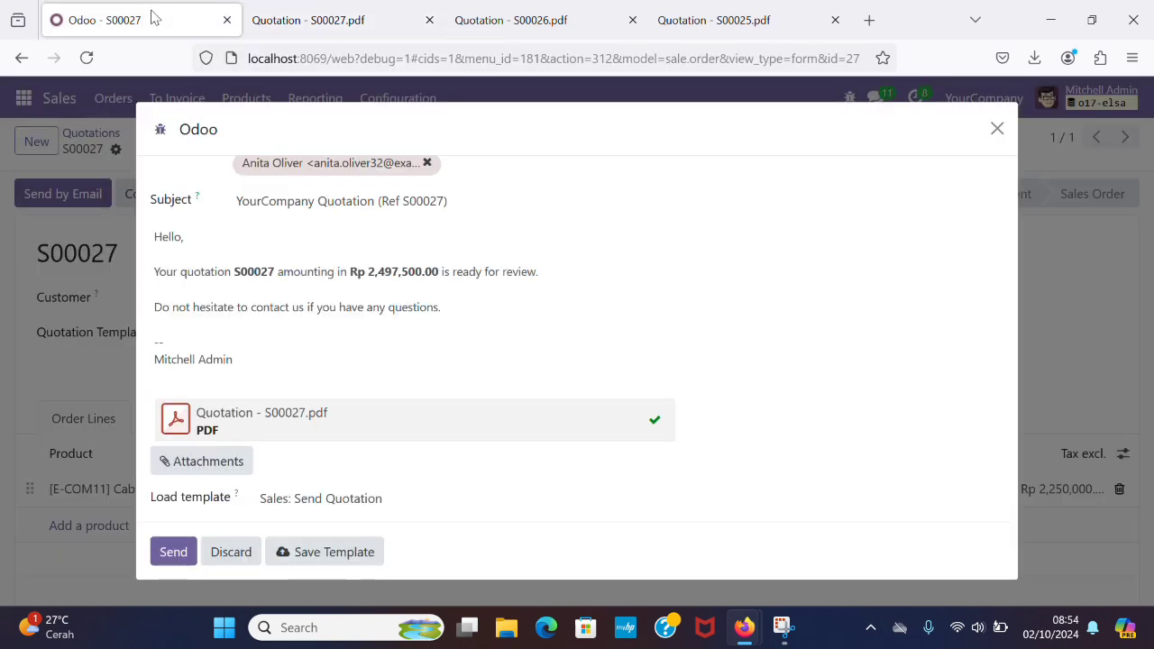
{"action": "left_click", "coordinate": [176, 560]}
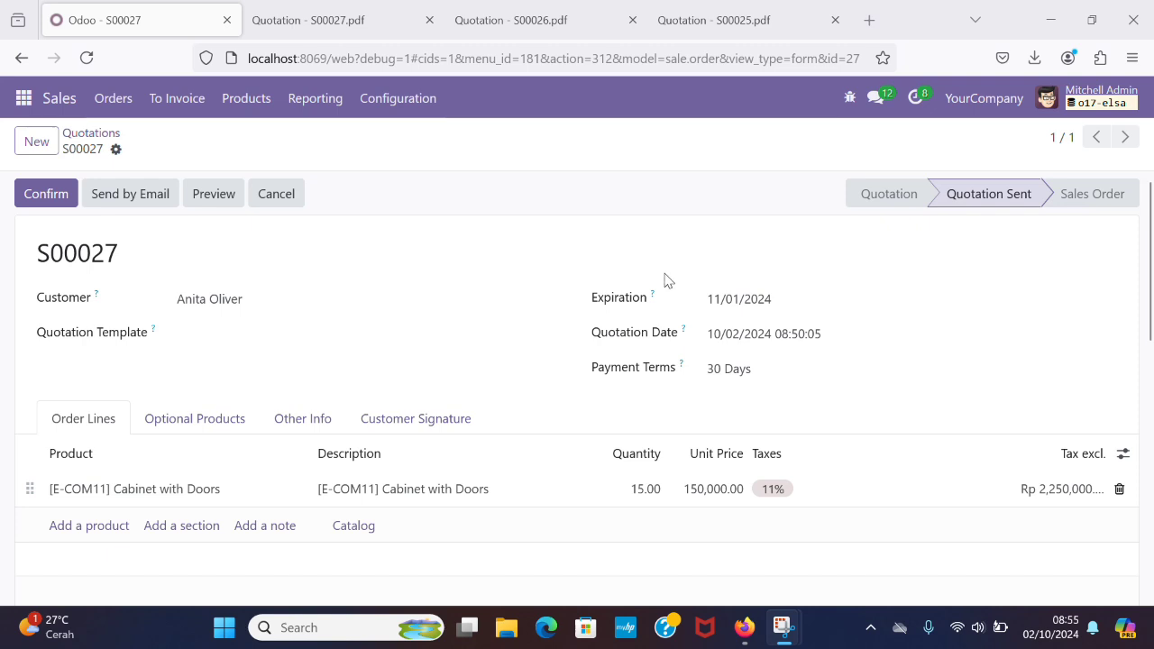
{"action": "mouse_move", "coordinate": [876, 203]}
{"action": "left_click", "coordinate": [45, 194]}
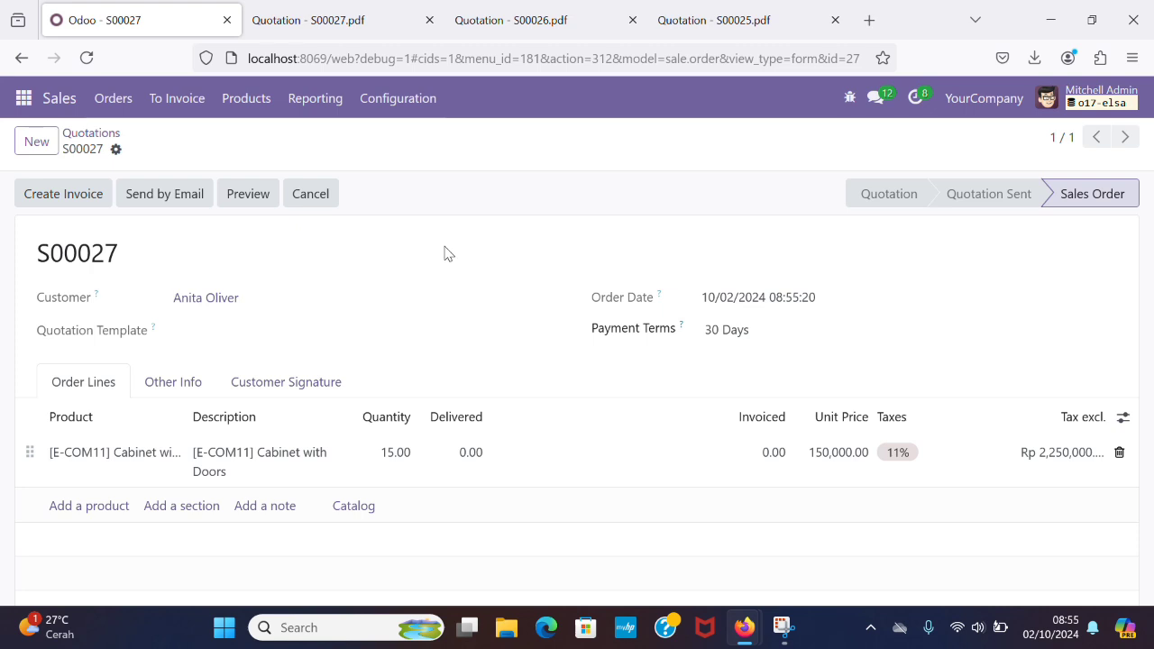
Step: Switch from Sales to the Invoicing app
{"action": "left_click", "coordinate": [25, 101]}
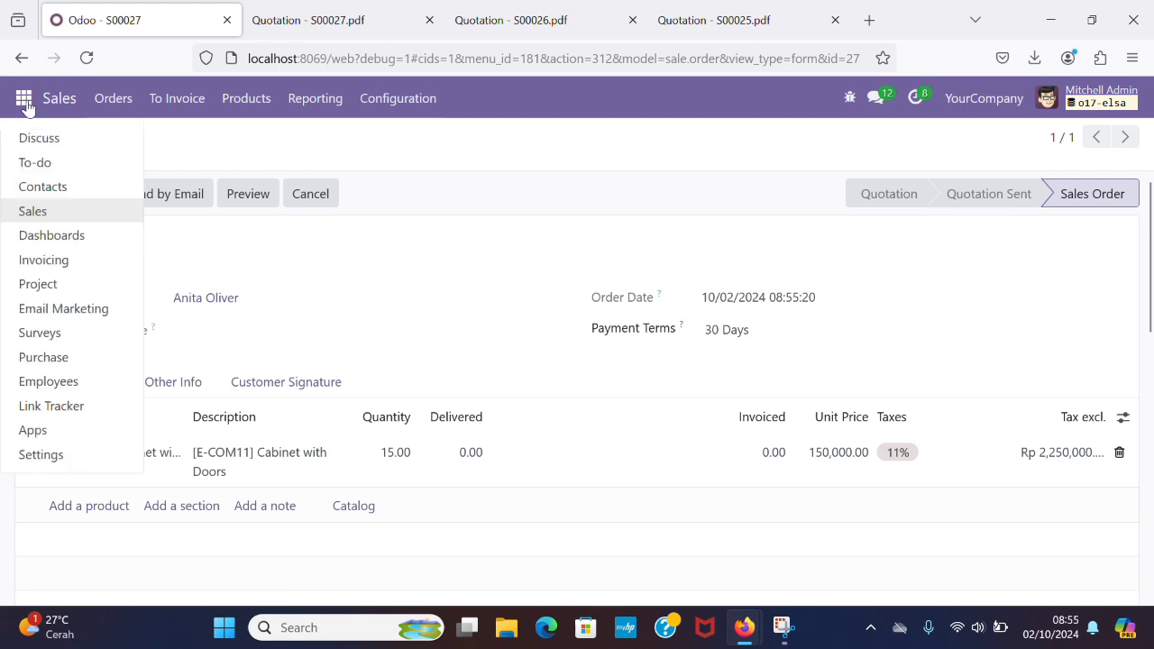
{"action": "left_click", "coordinate": [88, 263]}
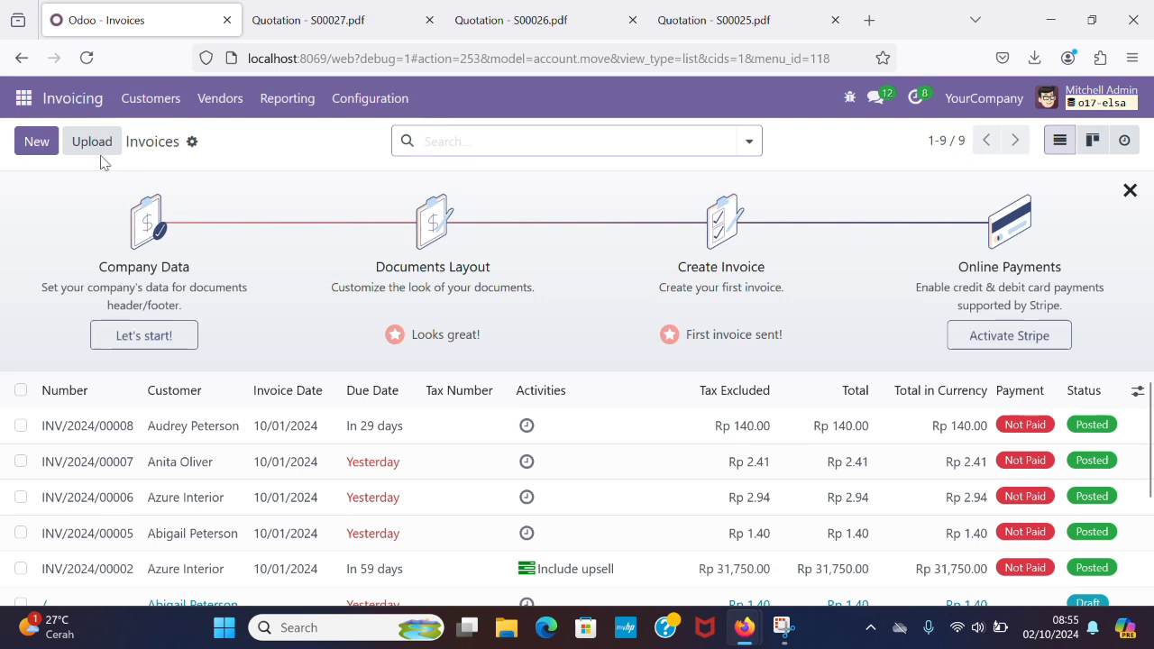
{"action": "left_click", "coordinate": [40, 144]}
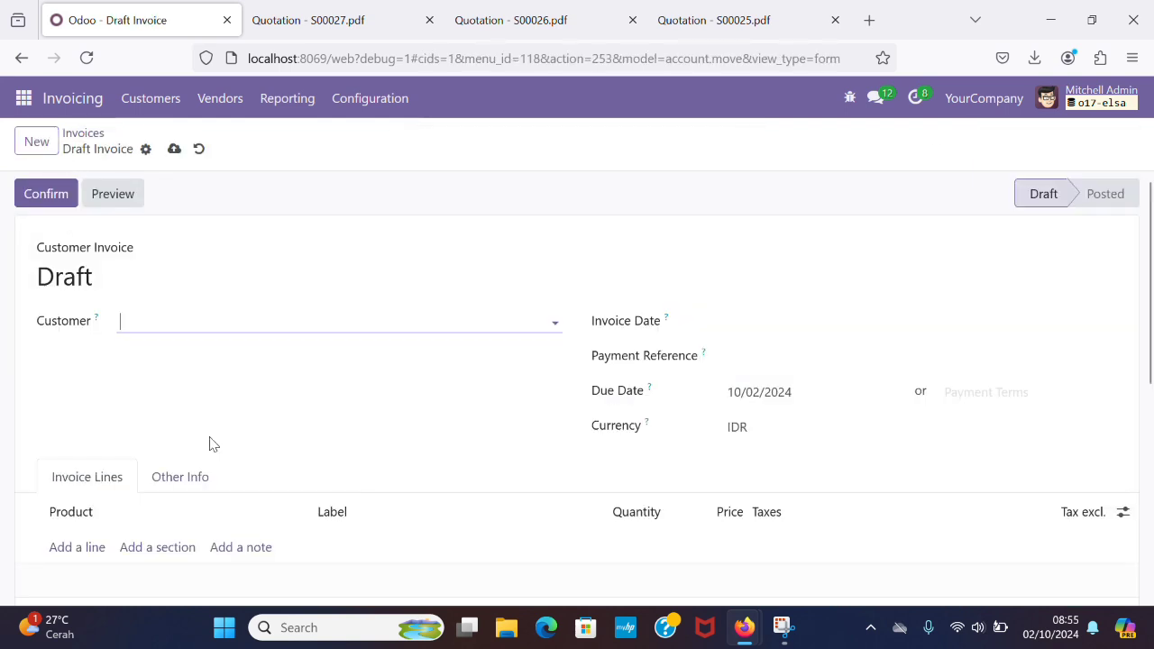
{"action": "scroll", "coordinate": [211, 442], "scroll_direction": "down", "scroll_amount": 2}
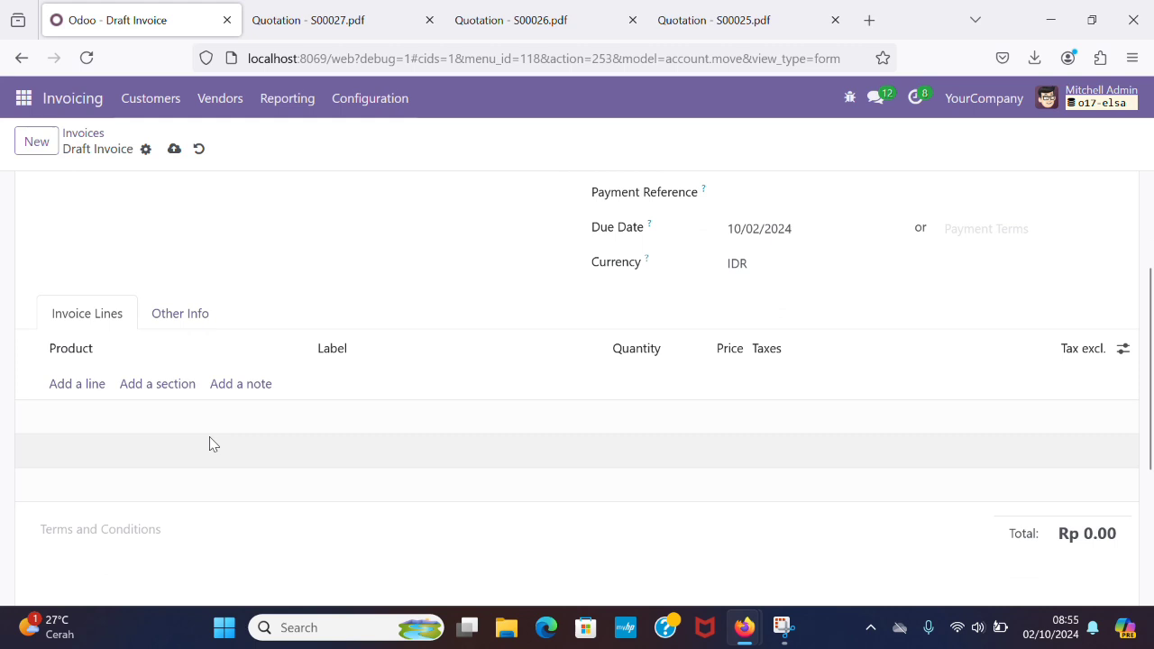
{"action": "scroll", "coordinate": [210, 443], "scroll_direction": "up", "scroll_amount": 3}
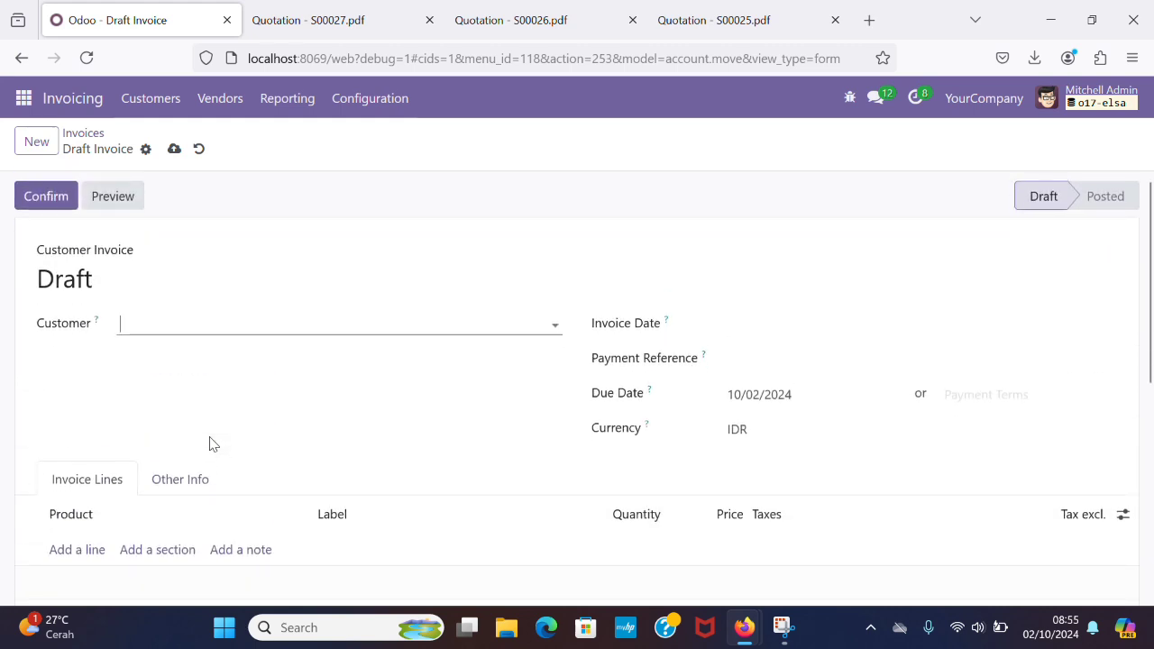
Step: Open the payment terms list in the Invoicing configuration and look through the existing terms
{"action": "left_click", "coordinate": [393, 110]}
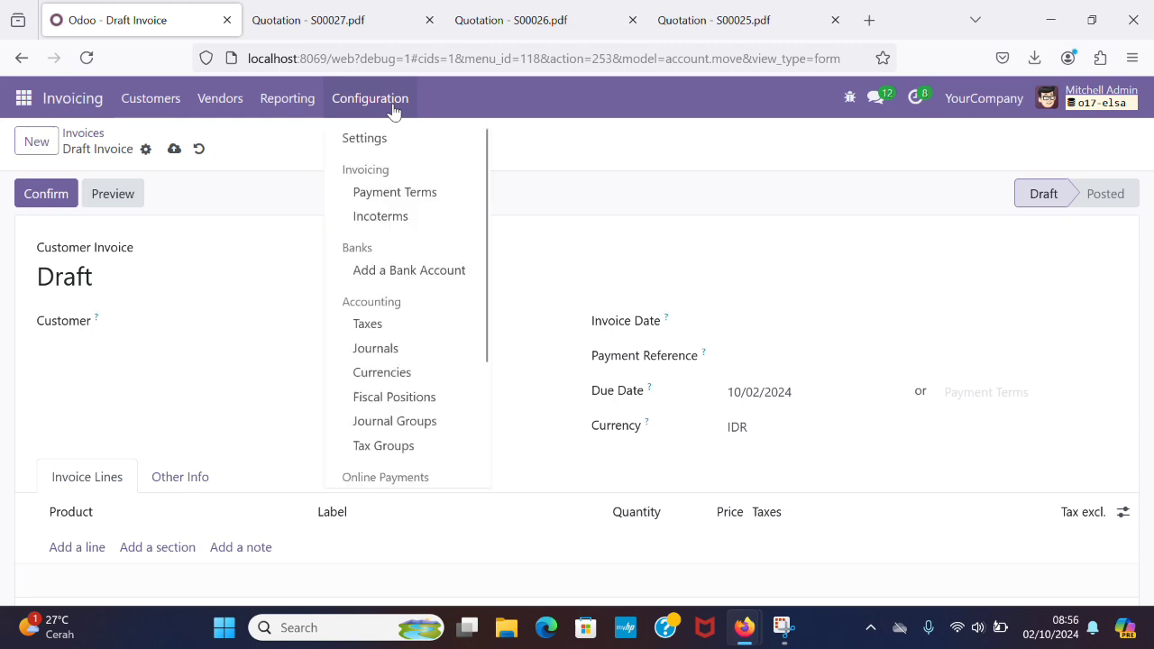
{"action": "left_click", "coordinate": [418, 201]}
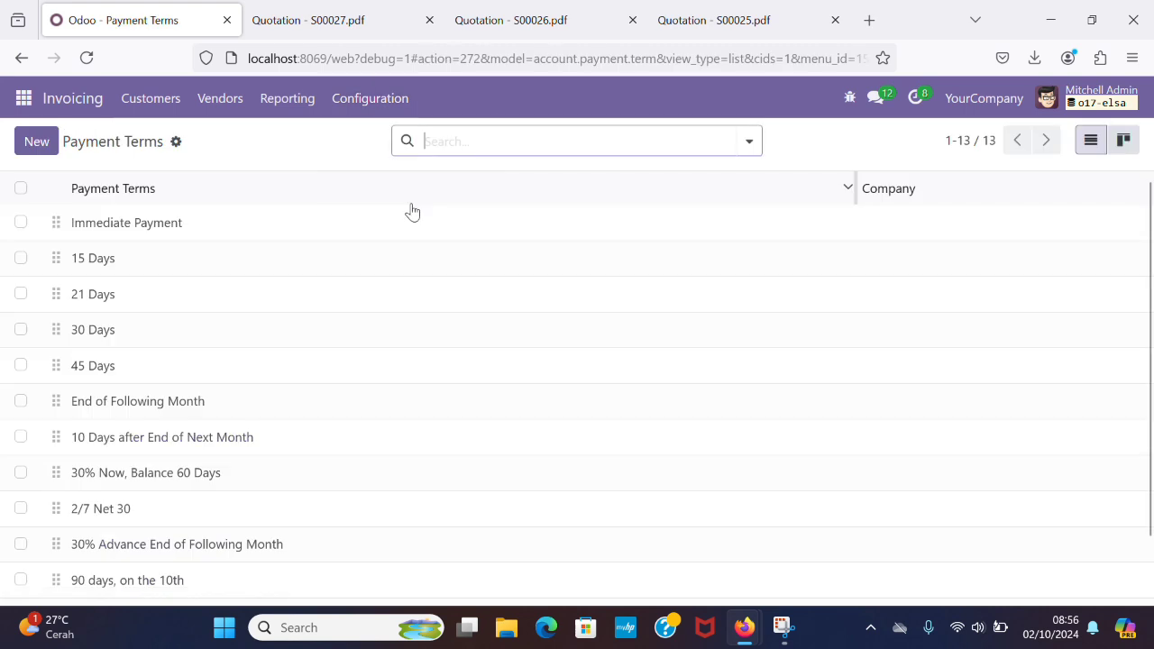
{"action": "scroll", "coordinate": [322, 402], "scroll_direction": "down", "scroll_amount": 2}
{"action": "scroll", "coordinate": [323, 404], "scroll_direction": "up", "scroll_amount": 1}
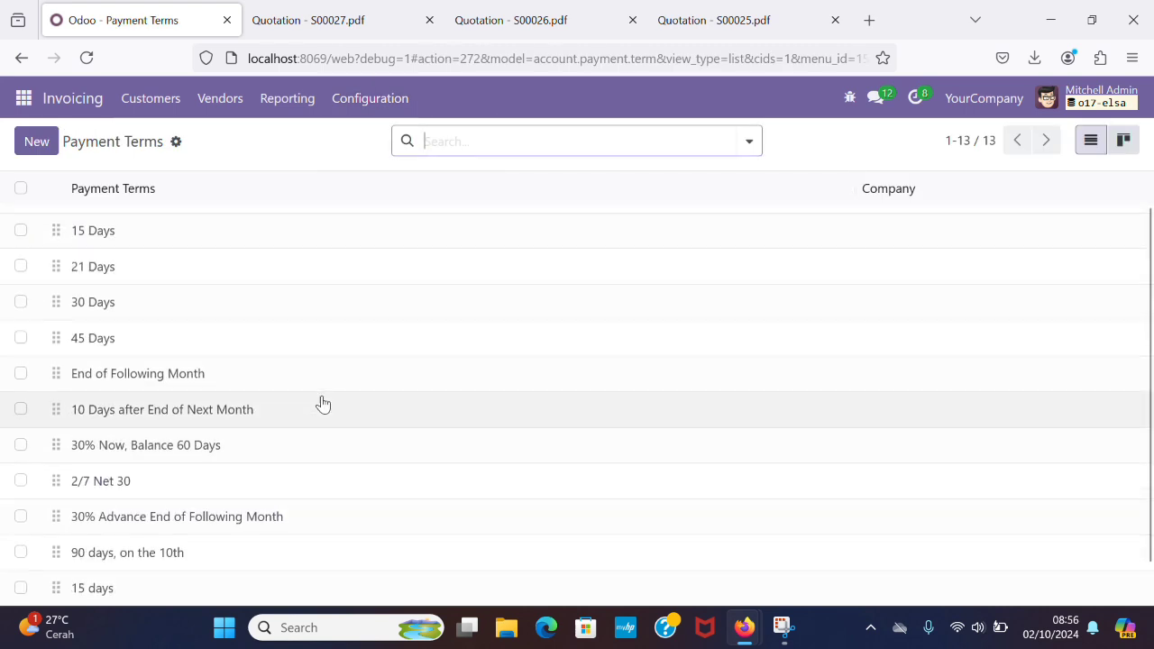
{"action": "scroll", "coordinate": [322, 405], "scroll_direction": "down", "scroll_amount": 1}
{"action": "scroll", "coordinate": [322, 405], "scroll_direction": "up", "scroll_amount": 2}
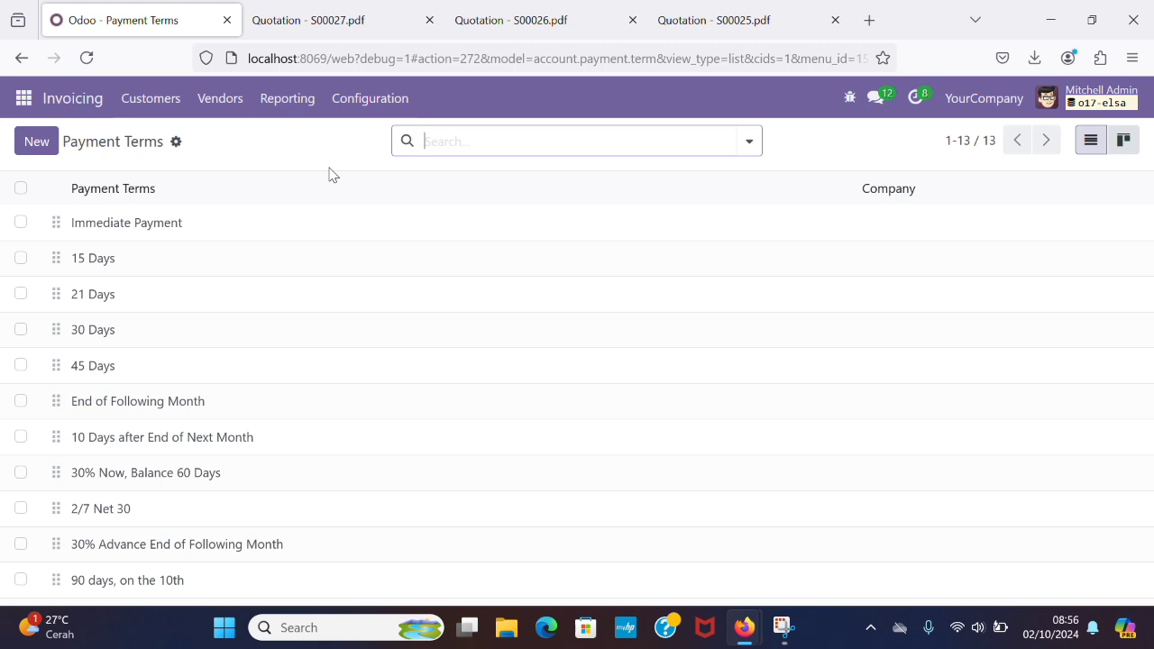
Step: Start a new payment term and name it "30 days"
{"action": "left_click", "coordinate": [40, 145]}
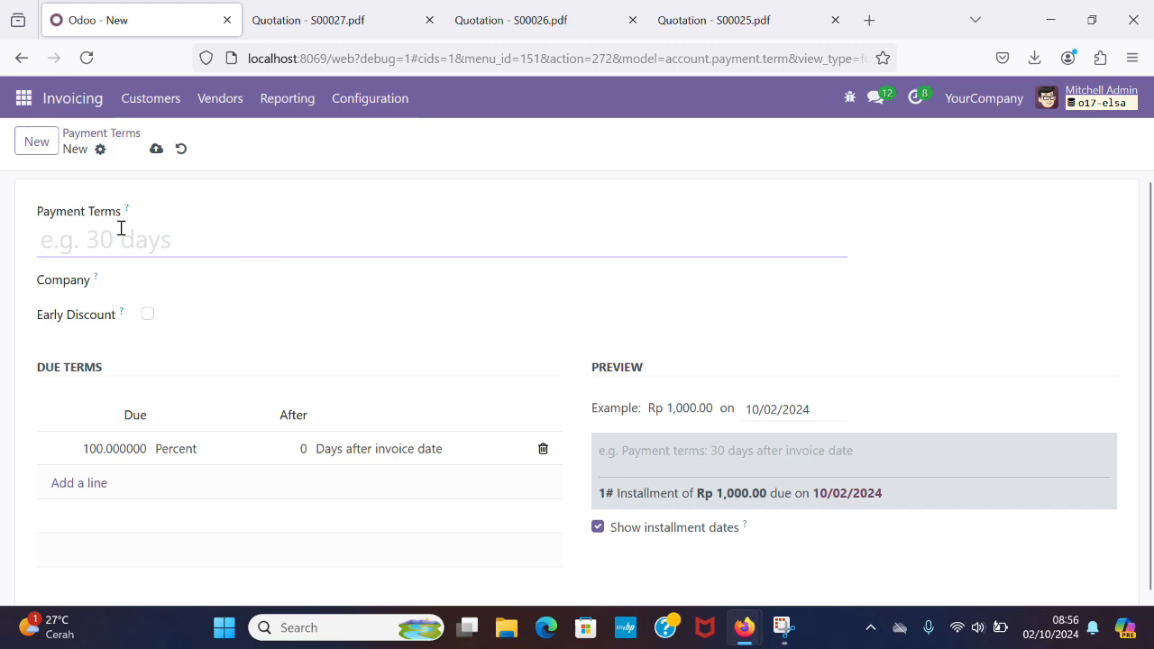
{"action": "type", "text": "30"}
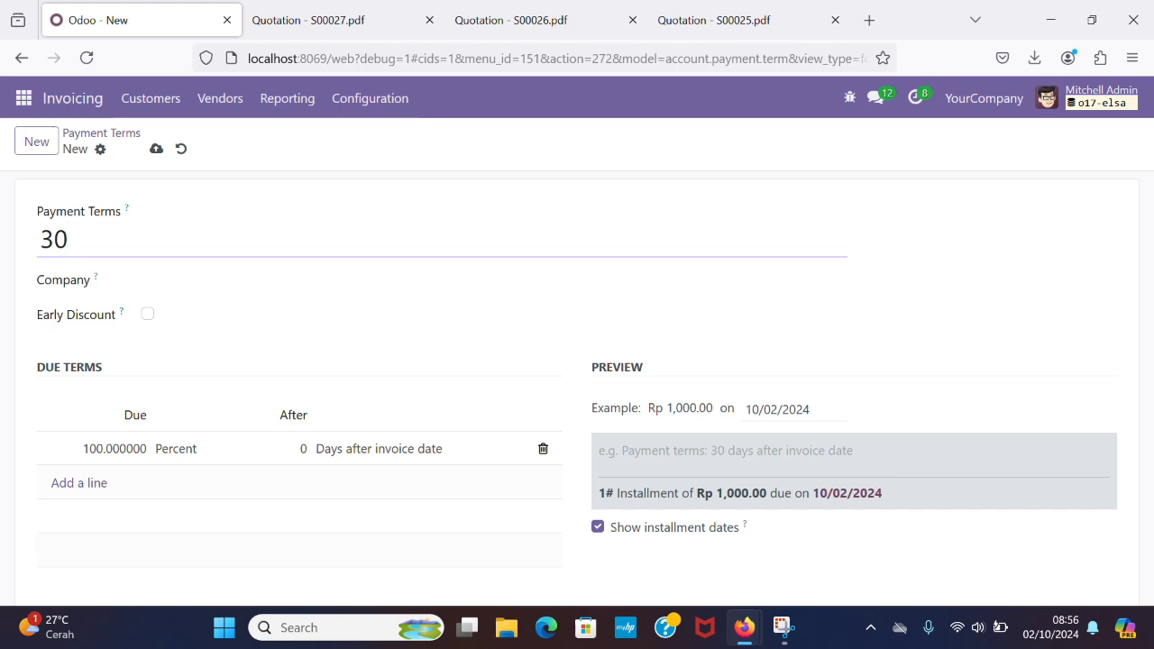
{"action": "type", "text": " days"}
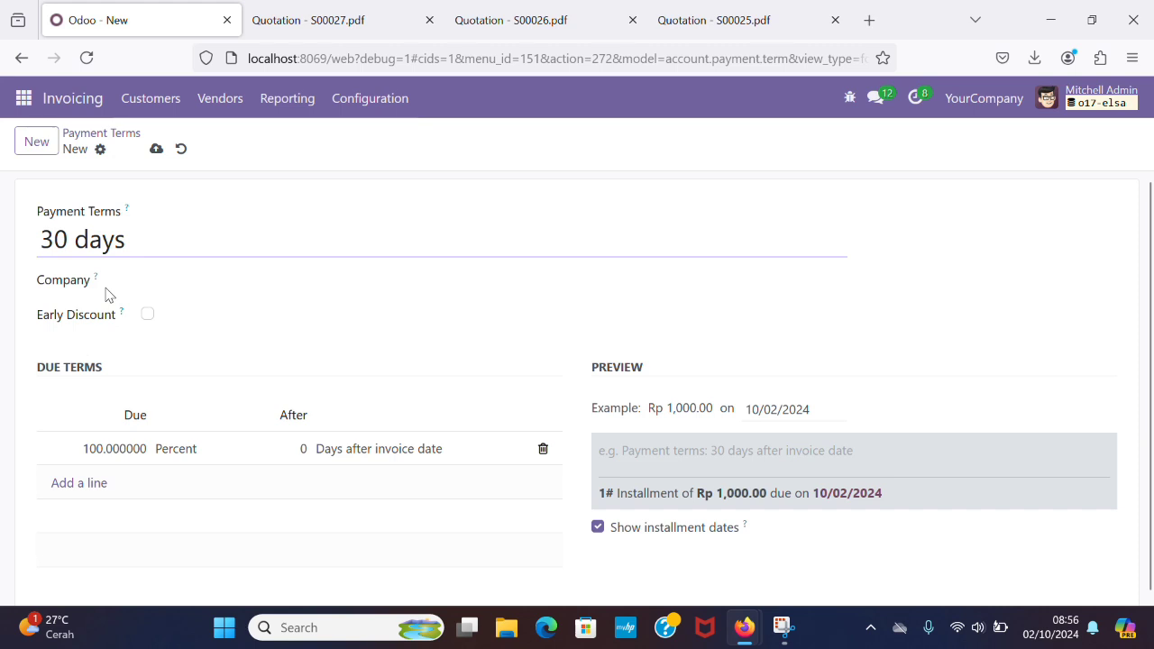
{"action": "left_click", "coordinate": [30, 307]}
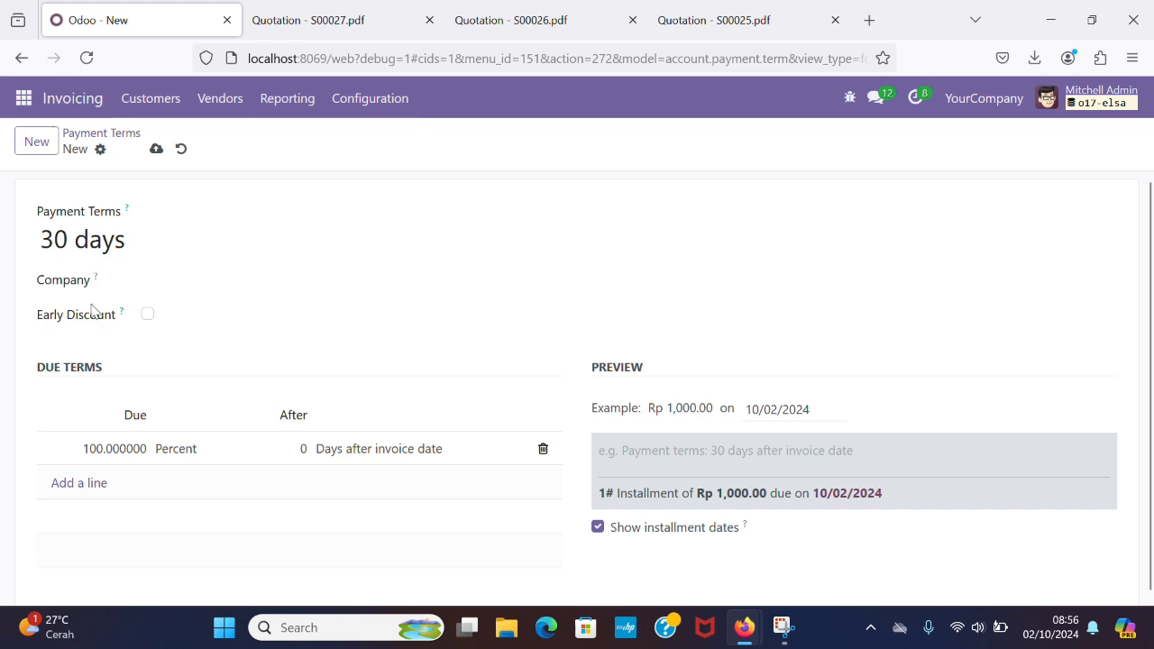
Step: Enable the payment term's early discount at 2% if paid within 15 days
{"action": "left_click", "coordinate": [148, 317]}
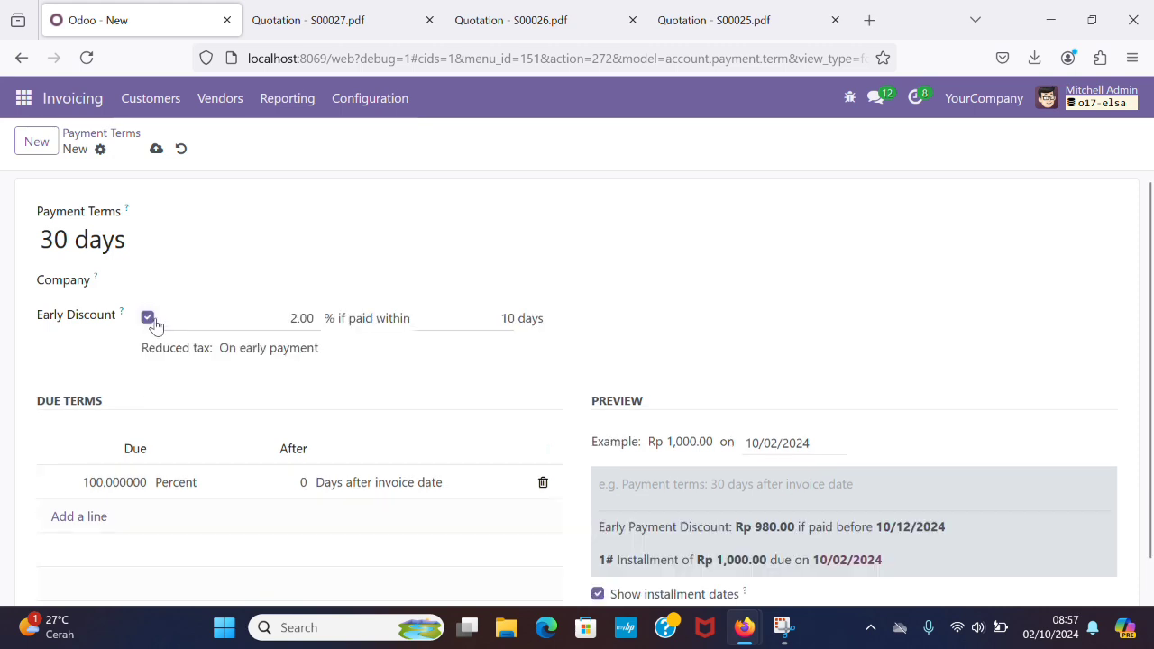
{"action": "left_click", "coordinate": [315, 318]}
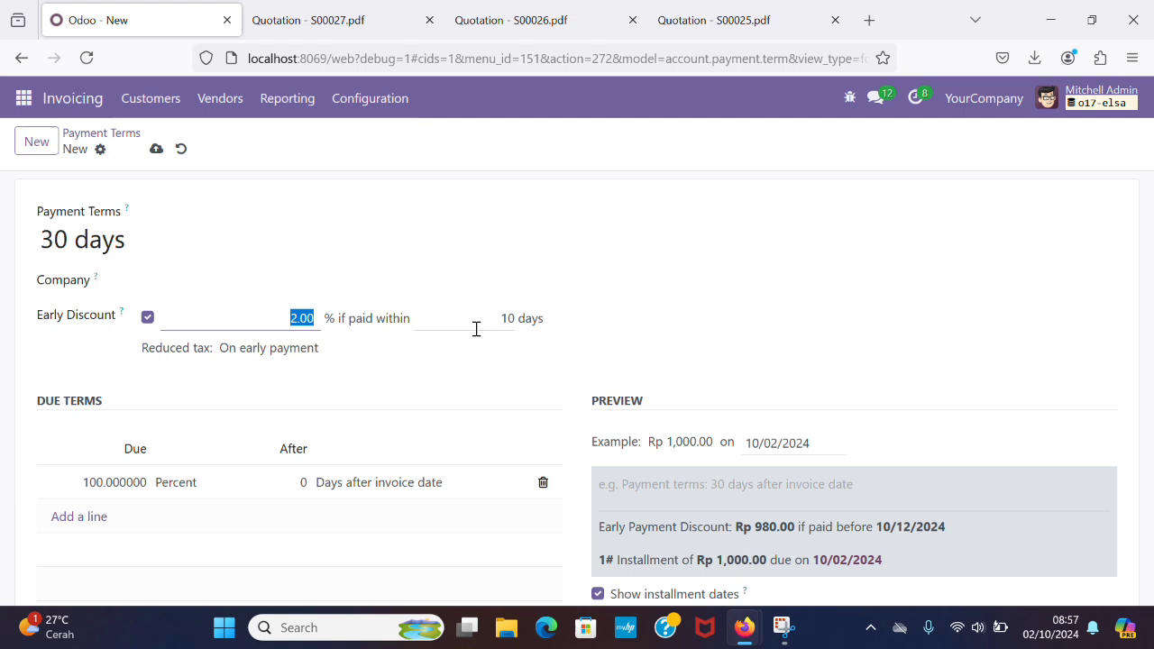
{"action": "left_click", "coordinate": [293, 368]}
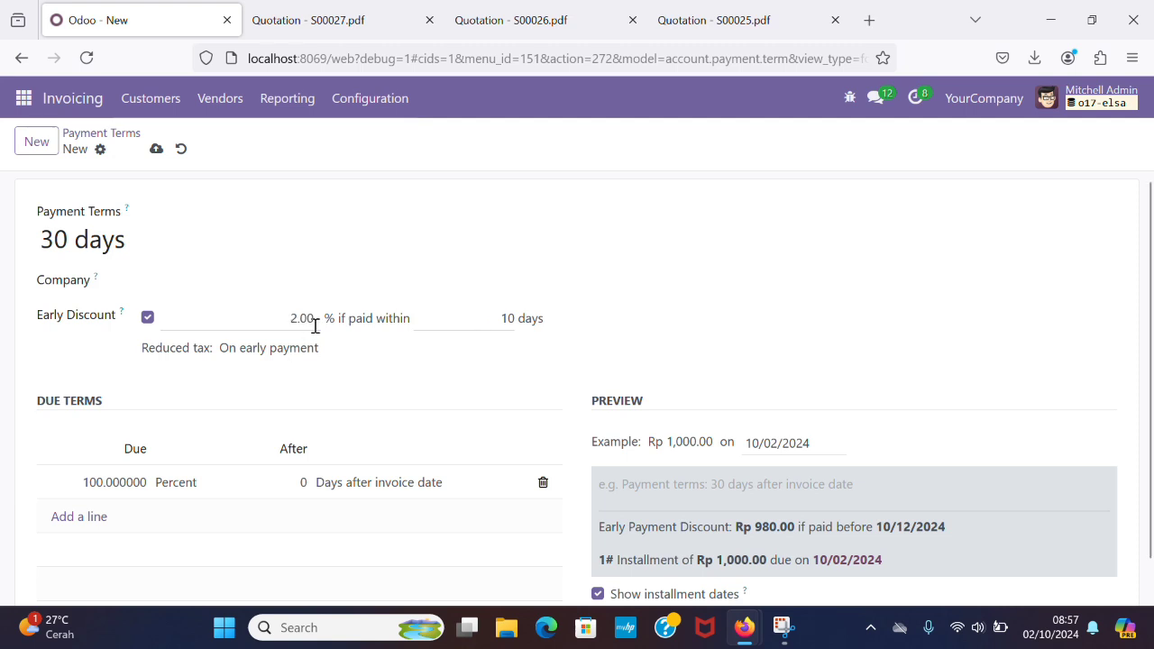
{"action": "left_click", "coordinate": [507, 318]}
{"action": "type", "text": "15"}
{"action": "left_click", "coordinate": [567, 315]}
Step: Set the due term line to Percent, due 30 days after invoice date
{"action": "scroll", "coordinate": [69, 319], "scroll_direction": "down", "scroll_amount": 1}
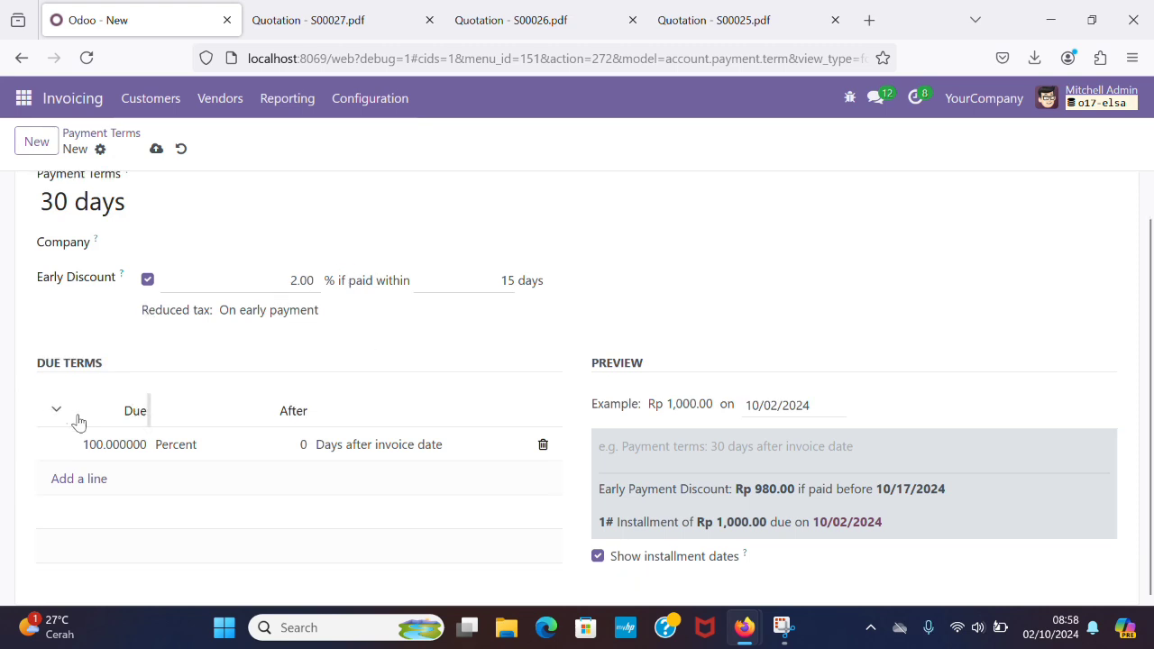
{"action": "left_click", "coordinate": [182, 447]}
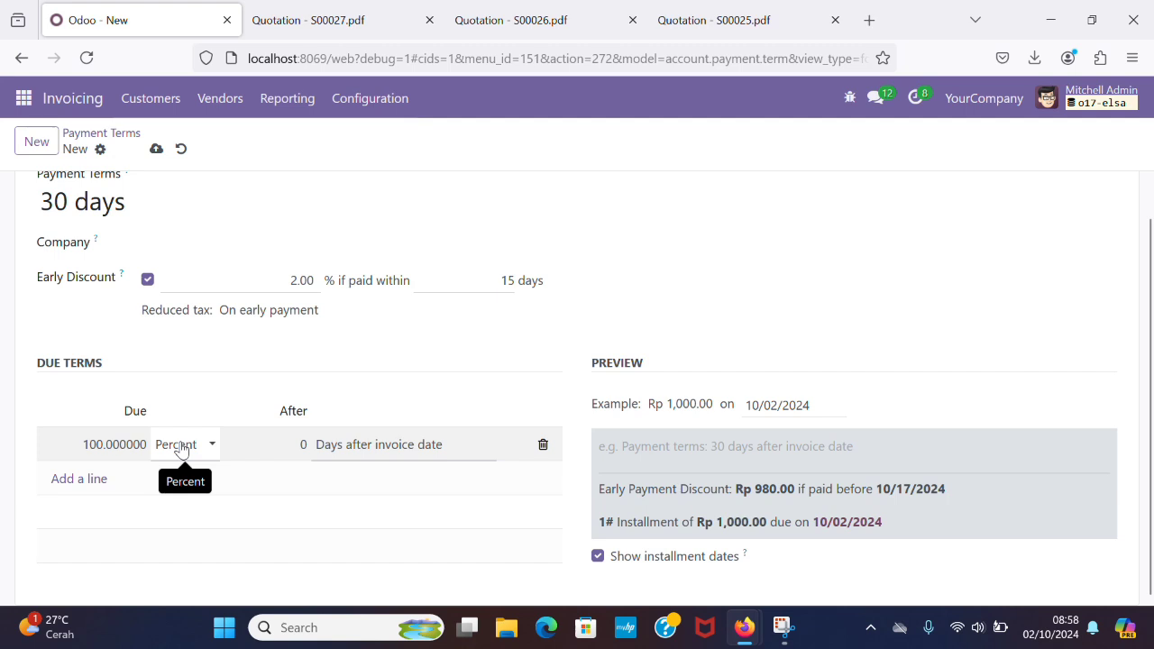
{"action": "left_click", "coordinate": [181, 445]}
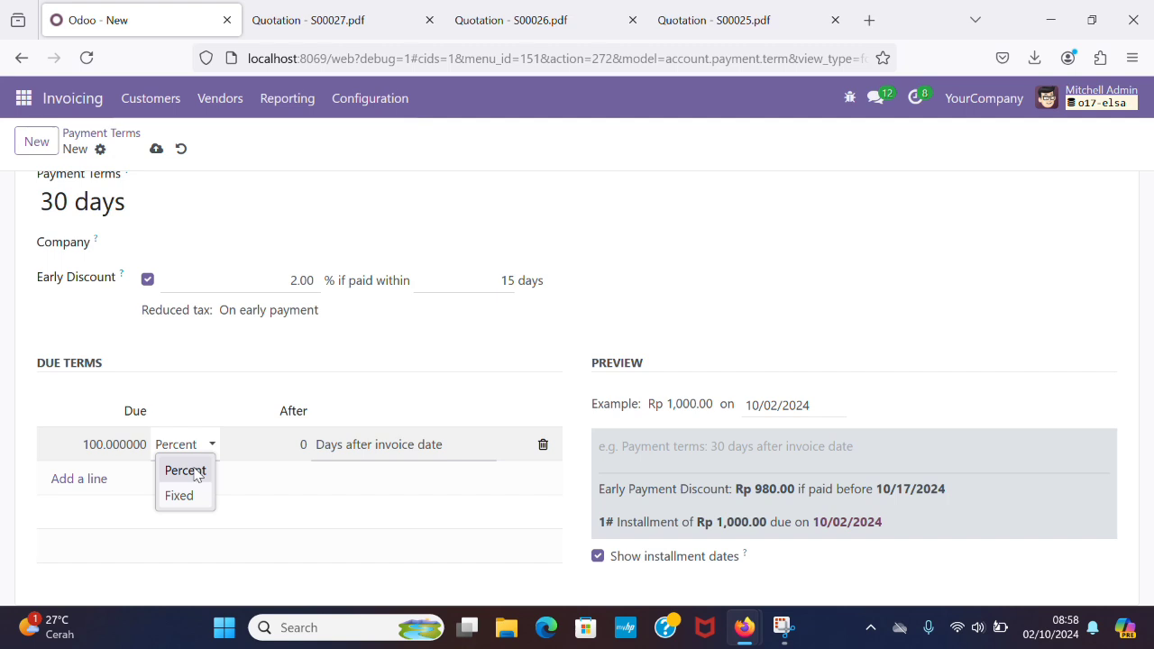
{"action": "left_click", "coordinate": [195, 470]}
{"action": "left_click", "coordinate": [302, 444]}
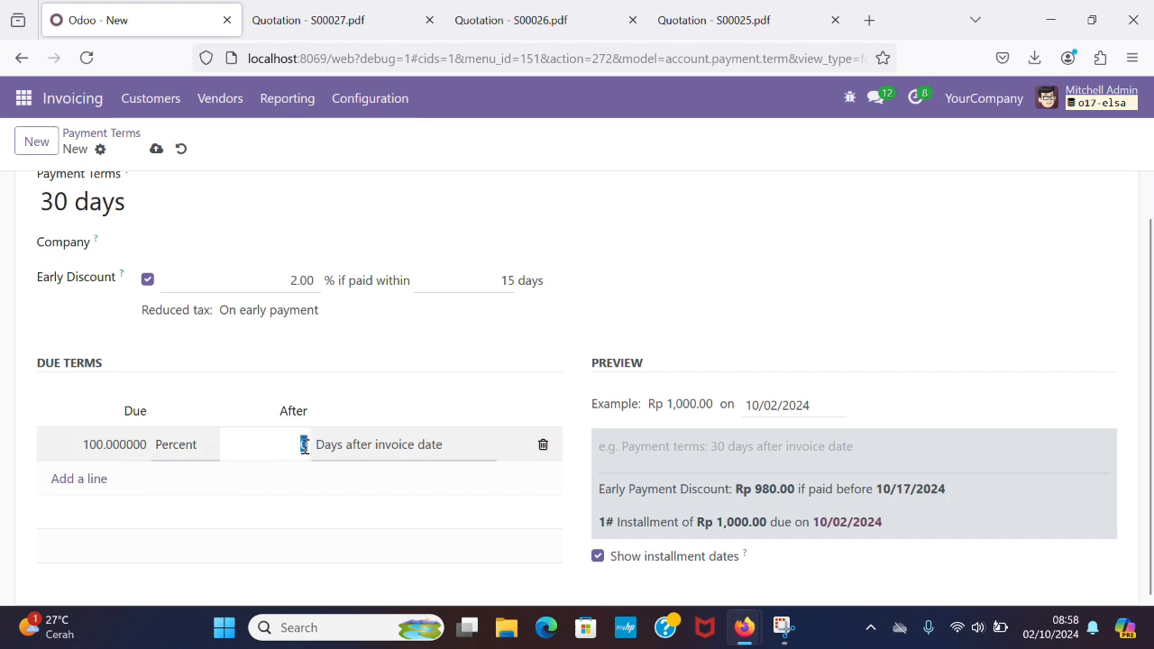
{"action": "type", "text": "30"}
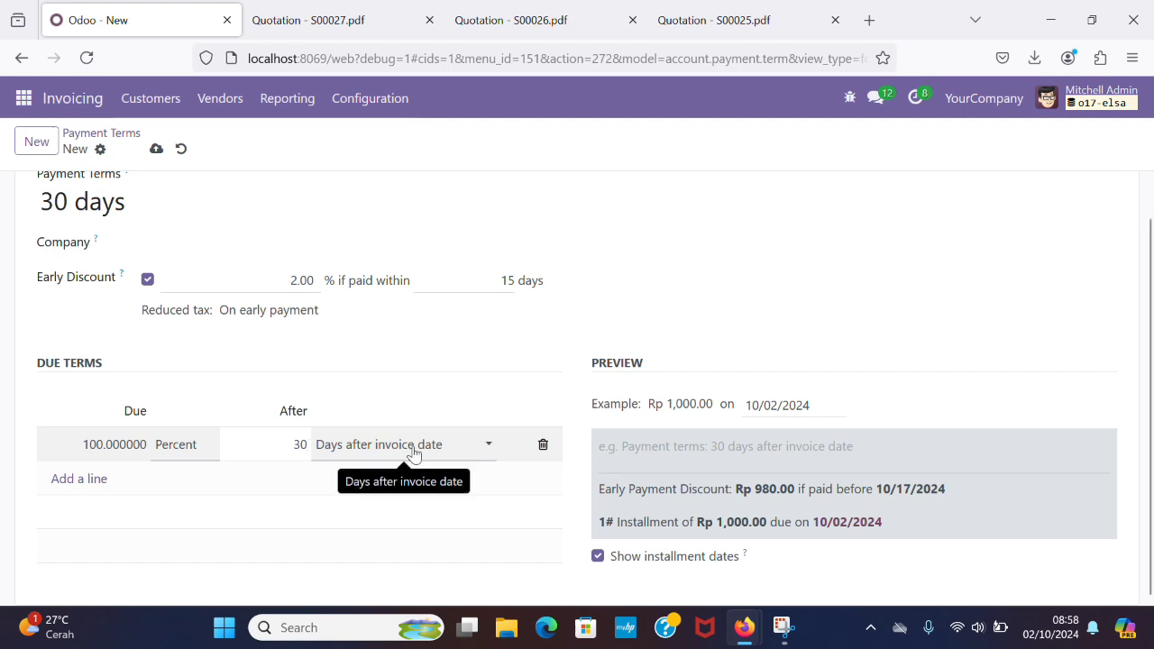
{"action": "left_click", "coordinate": [414, 454]}
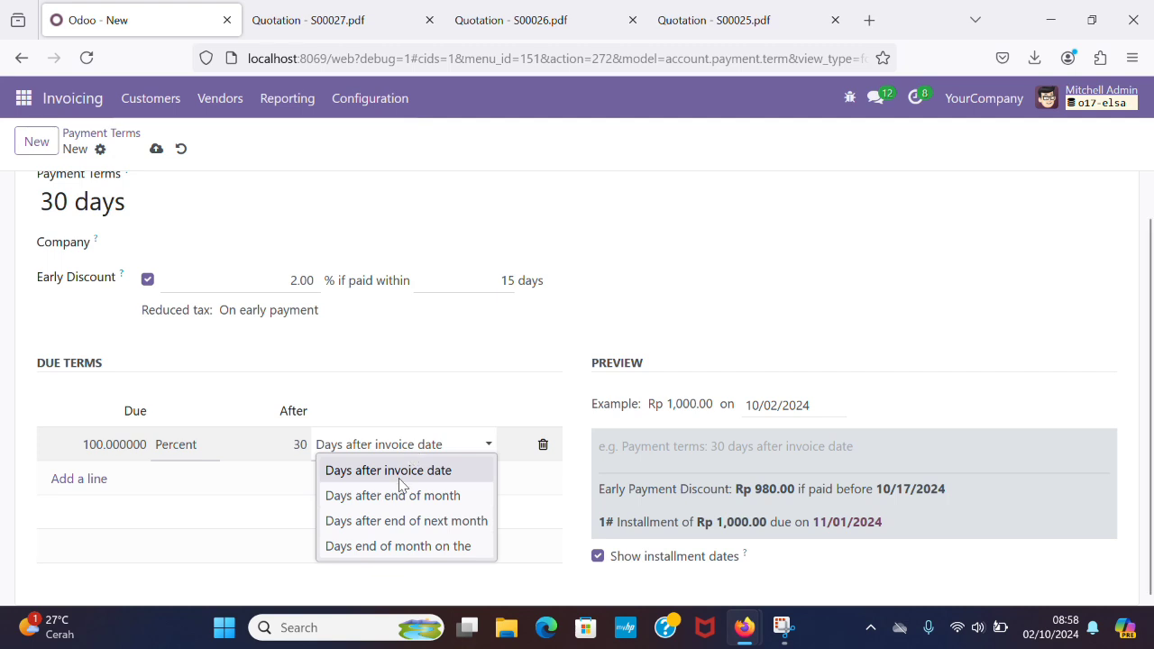
{"action": "left_click", "coordinate": [413, 472]}
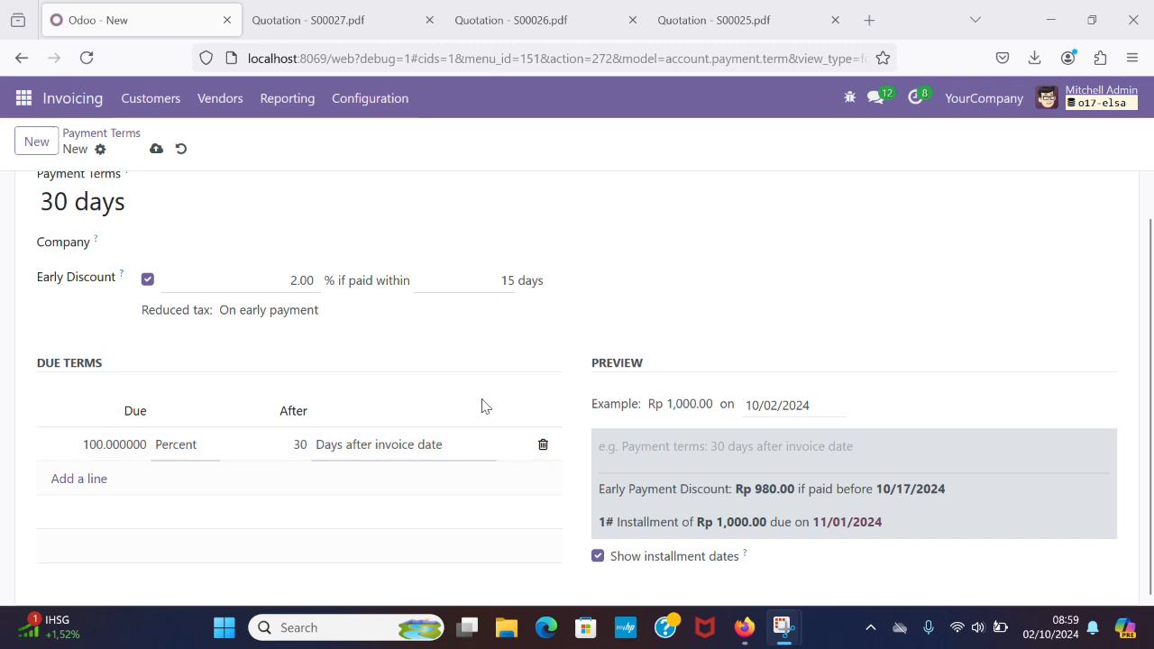
Step: Save the new payment term and return to the payment terms list to check its entry
{"action": "scroll", "coordinate": [481, 406], "scroll_direction": "up", "scroll_amount": 1}
{"action": "scroll", "coordinate": [482, 394], "scroll_direction": "down", "scroll_amount": 1}
{"action": "scroll", "coordinate": [757, 335], "scroll_direction": "up", "scroll_amount": 1}
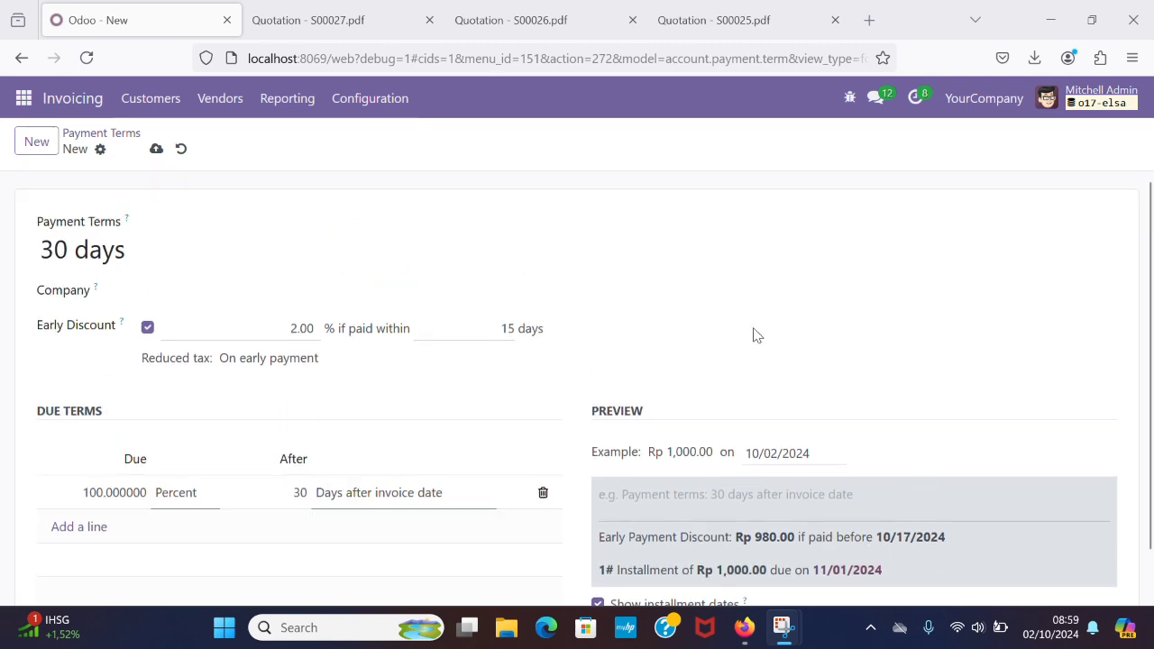
{"action": "left_click", "coordinate": [156, 149]}
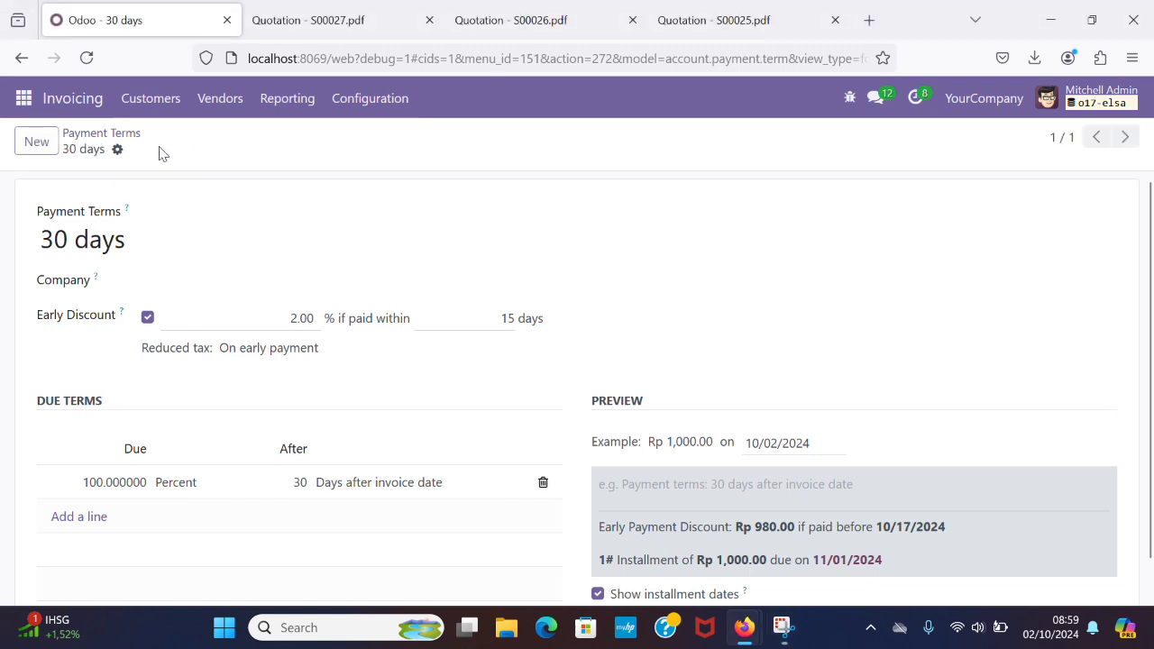
{"action": "left_click", "coordinate": [372, 100]}
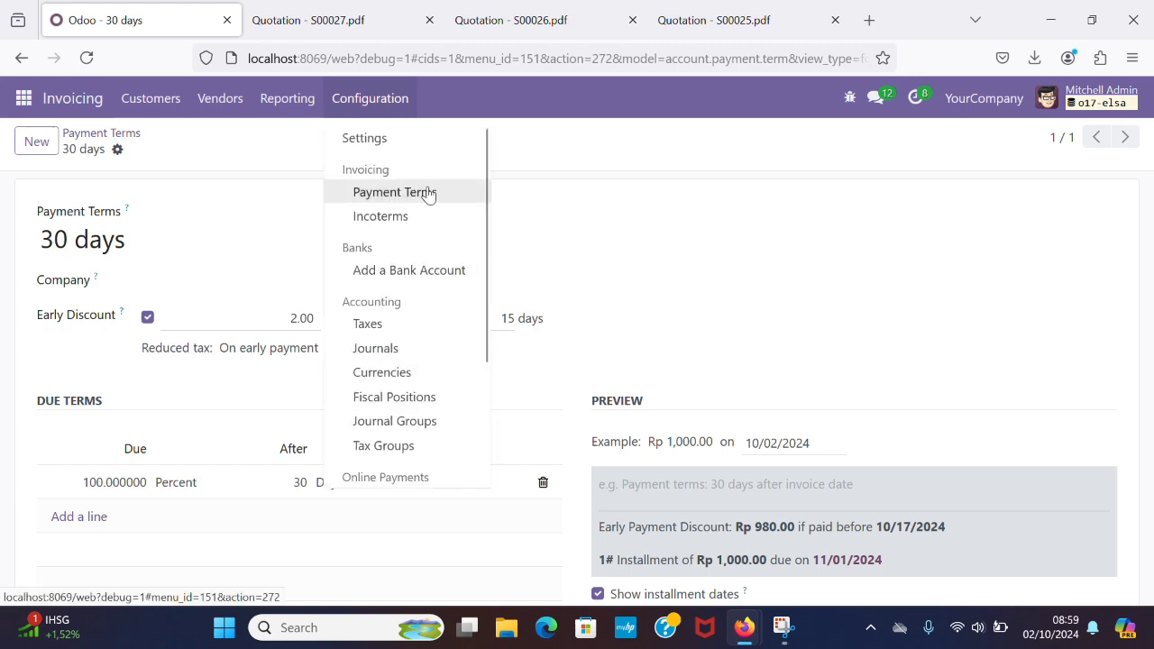
{"action": "left_click", "coordinate": [394, 192]}
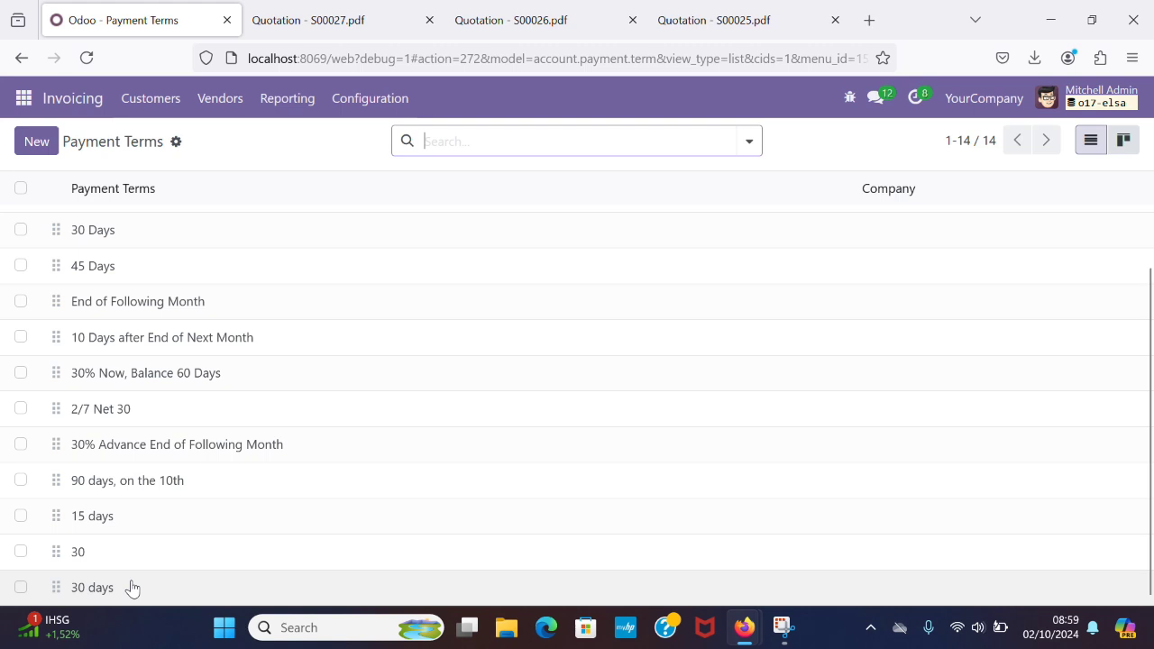
Step: Switch from Invoicing to the Sales app
{"action": "left_click", "coordinate": [26, 99]}
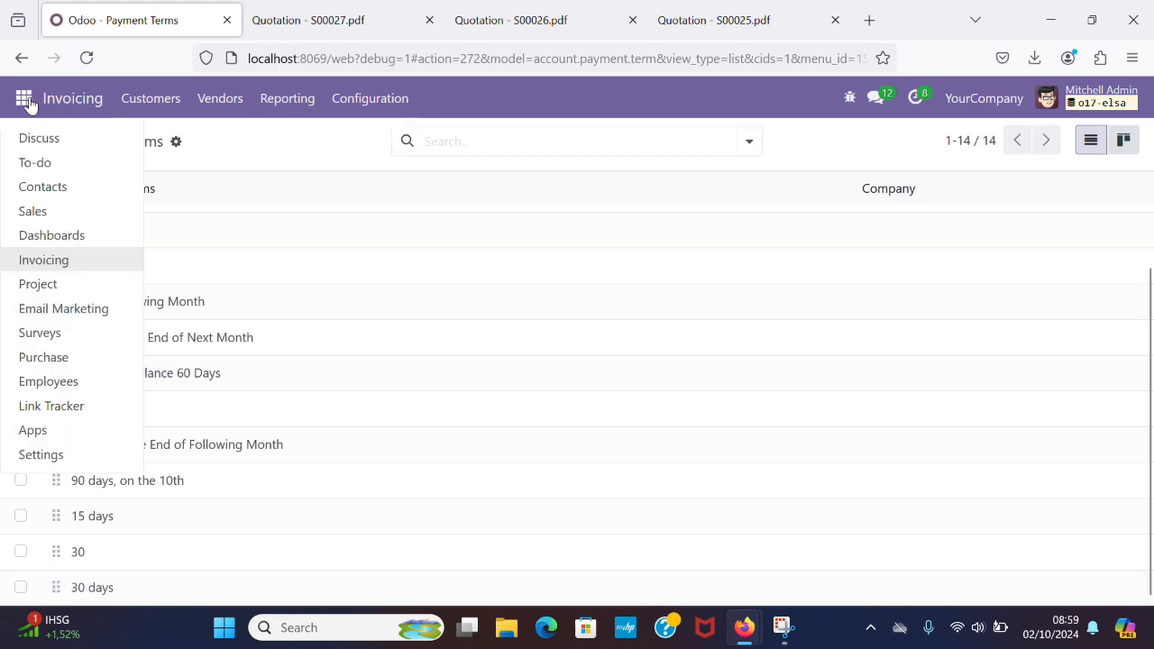
{"action": "left_click", "coordinate": [72, 213]}
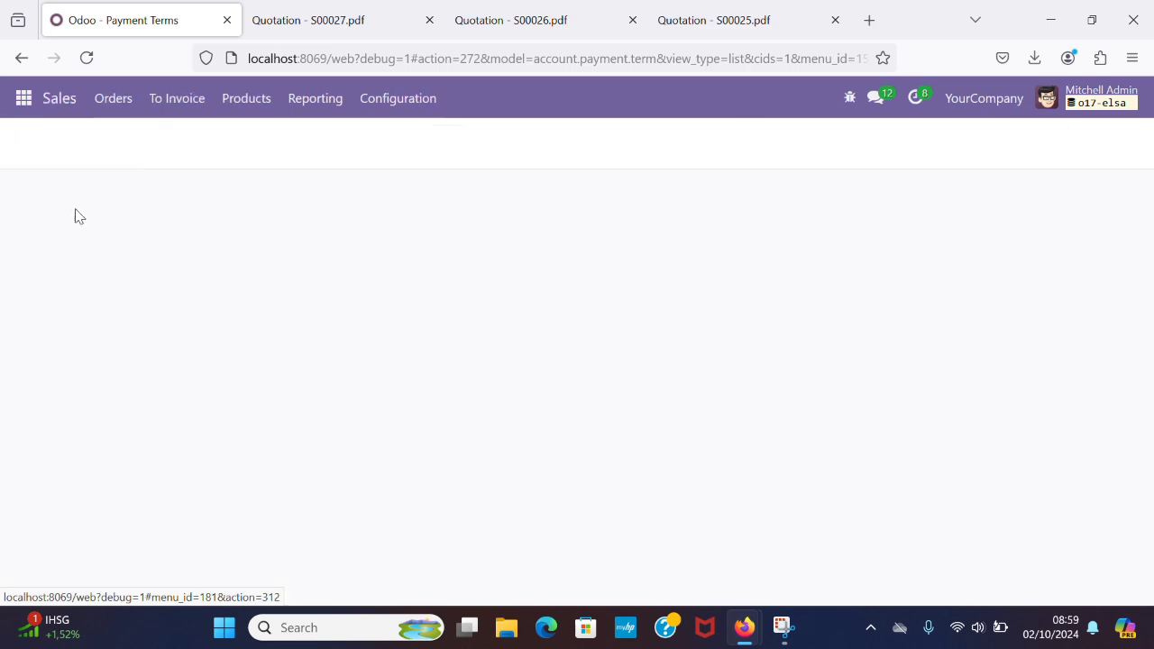